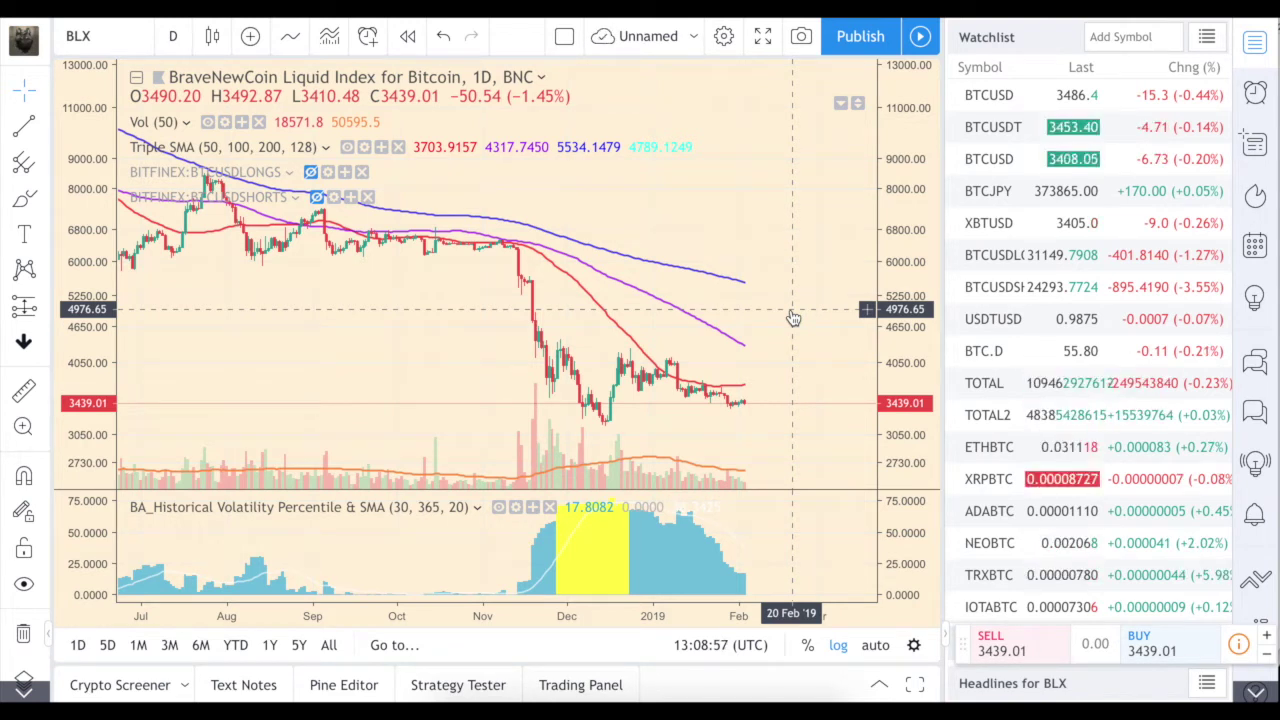
Examine Bitcoin's daily price history, moving averages and historical volatility percentile from early 2015 to February 2019.
scroll(793, 318, "up", 1)
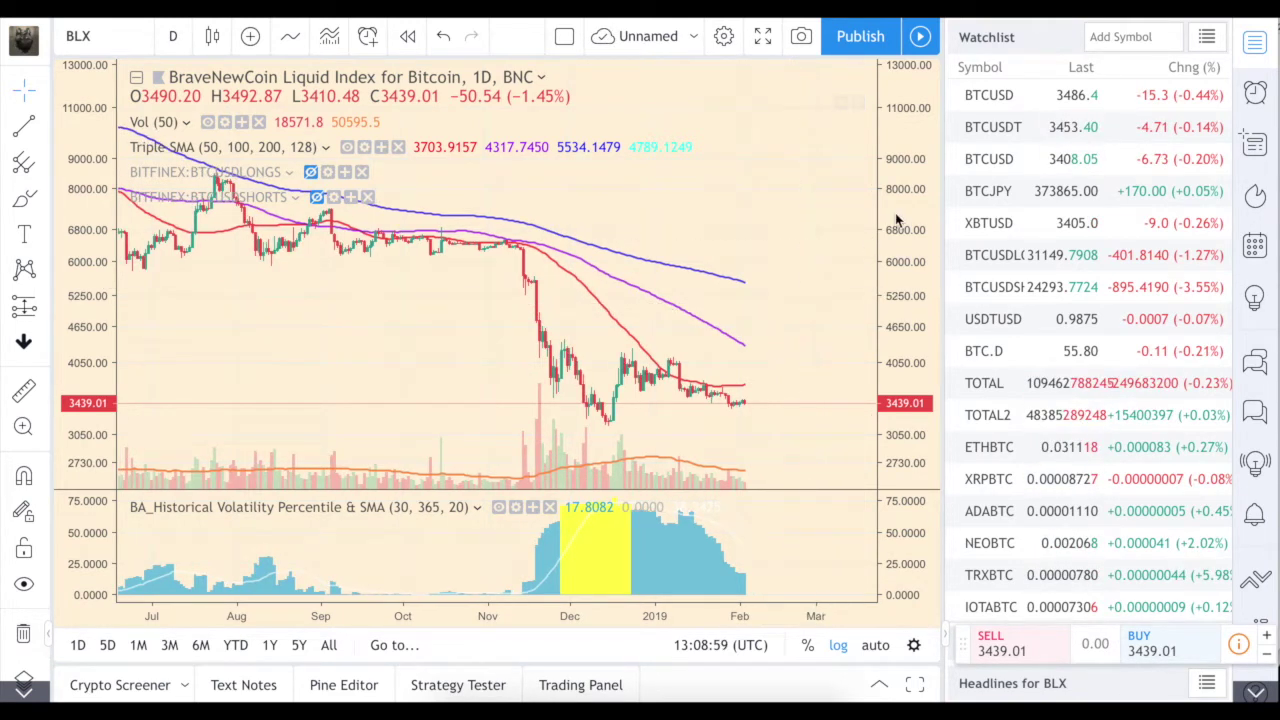
left_click_drag(895, 240, 896, 252)
left_click_drag(817, 320, 818, 303)
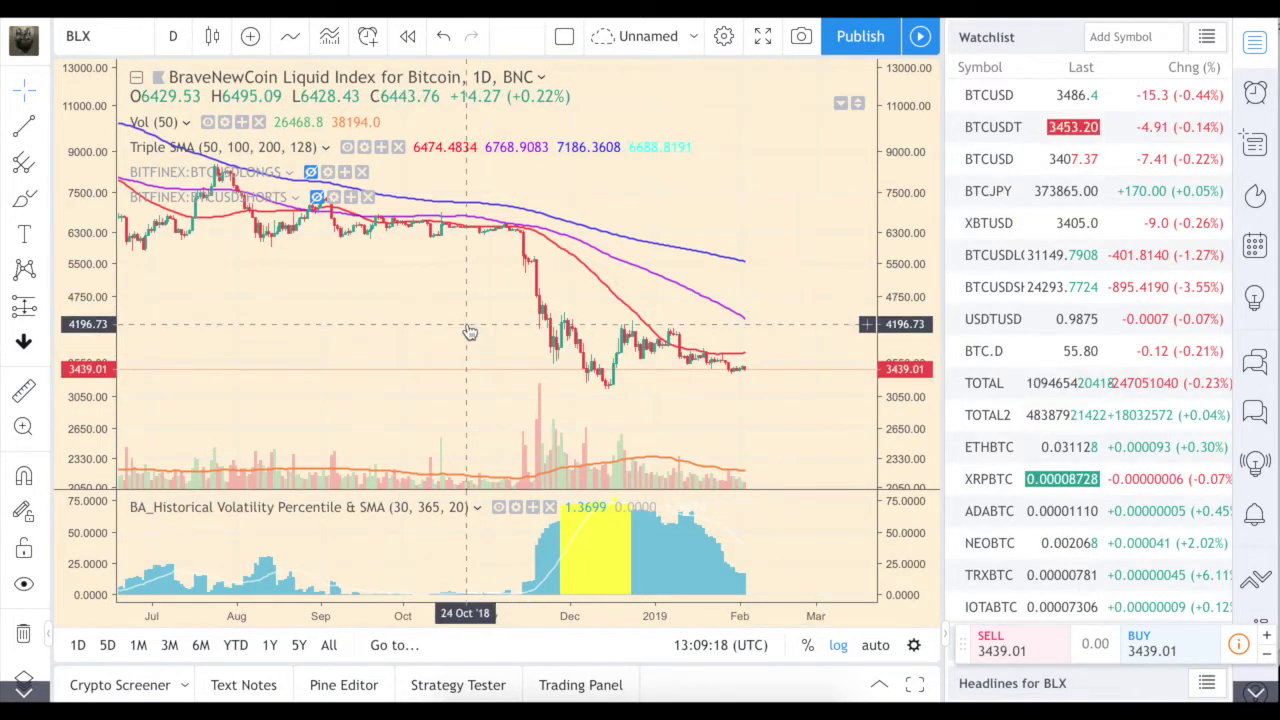
scroll(471, 331, "down", 3)
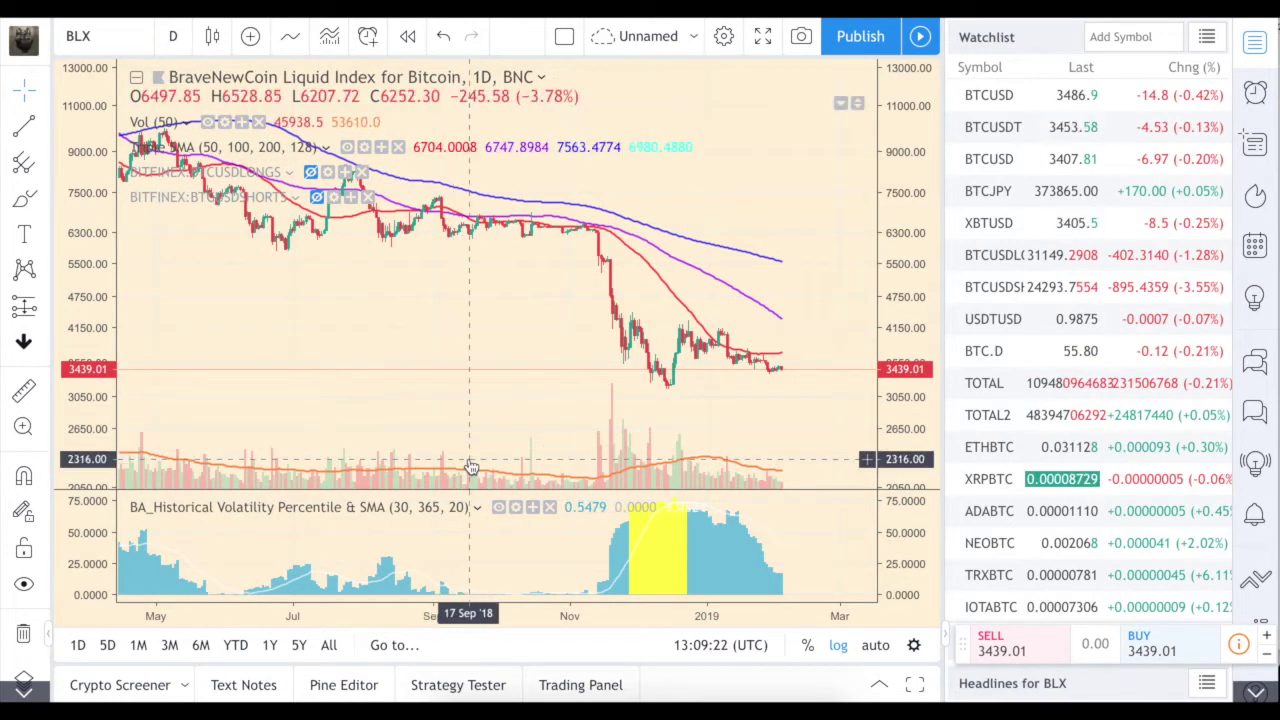
scroll(471, 466, "down", 3)
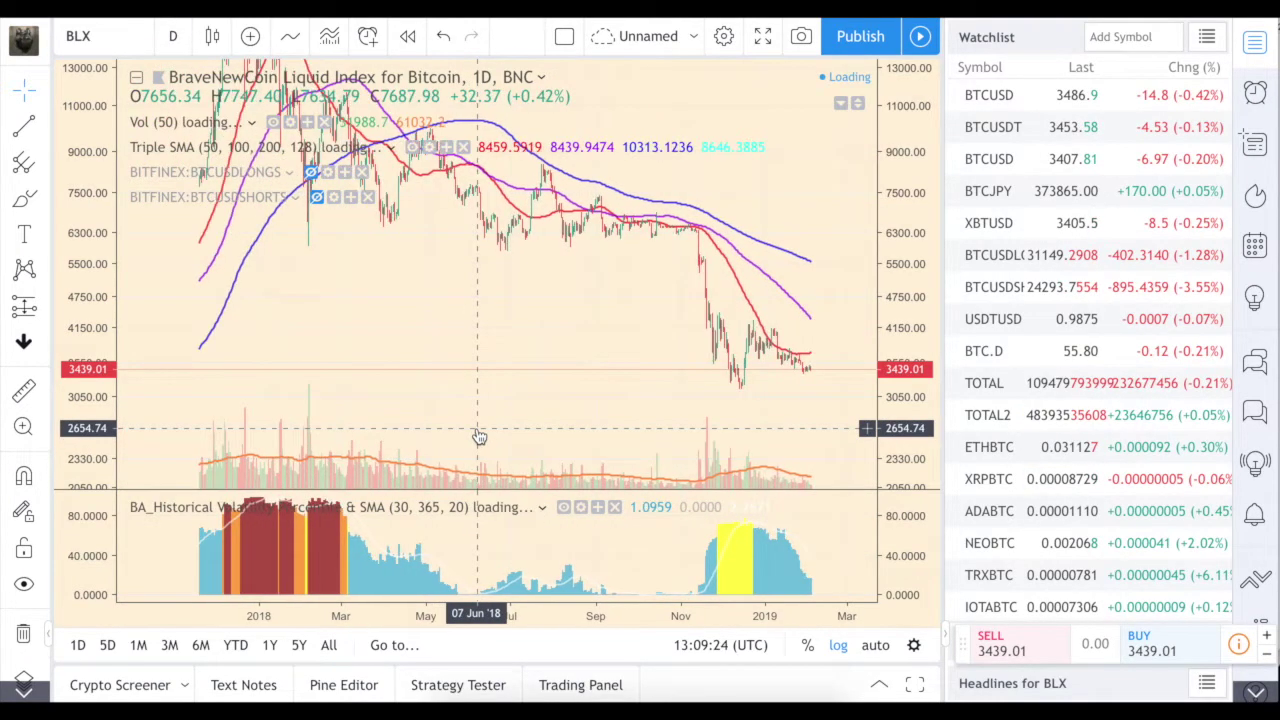
scroll(477, 437, "down", 3)
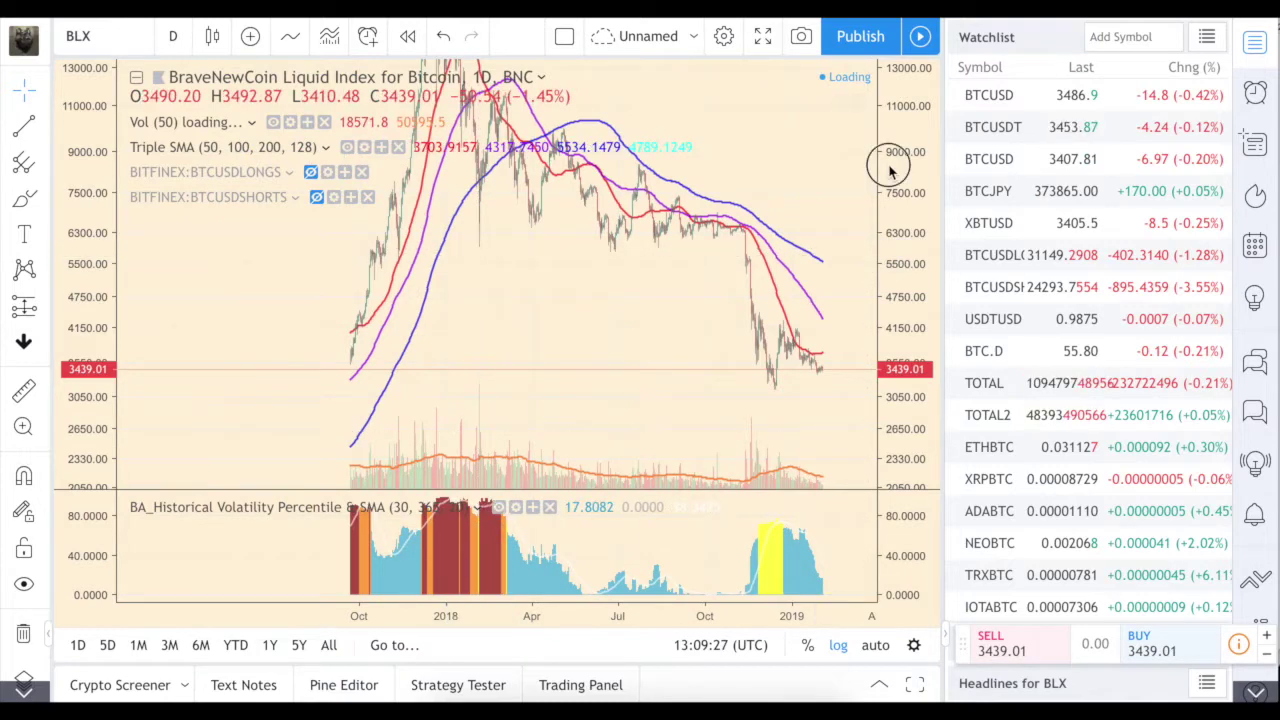
scroll(897, 357, "down", 3)
left_click_drag(894, 294, 877, 337)
scroll(720, 372, "down", 3)
scroll(720, 372, "down", 2)
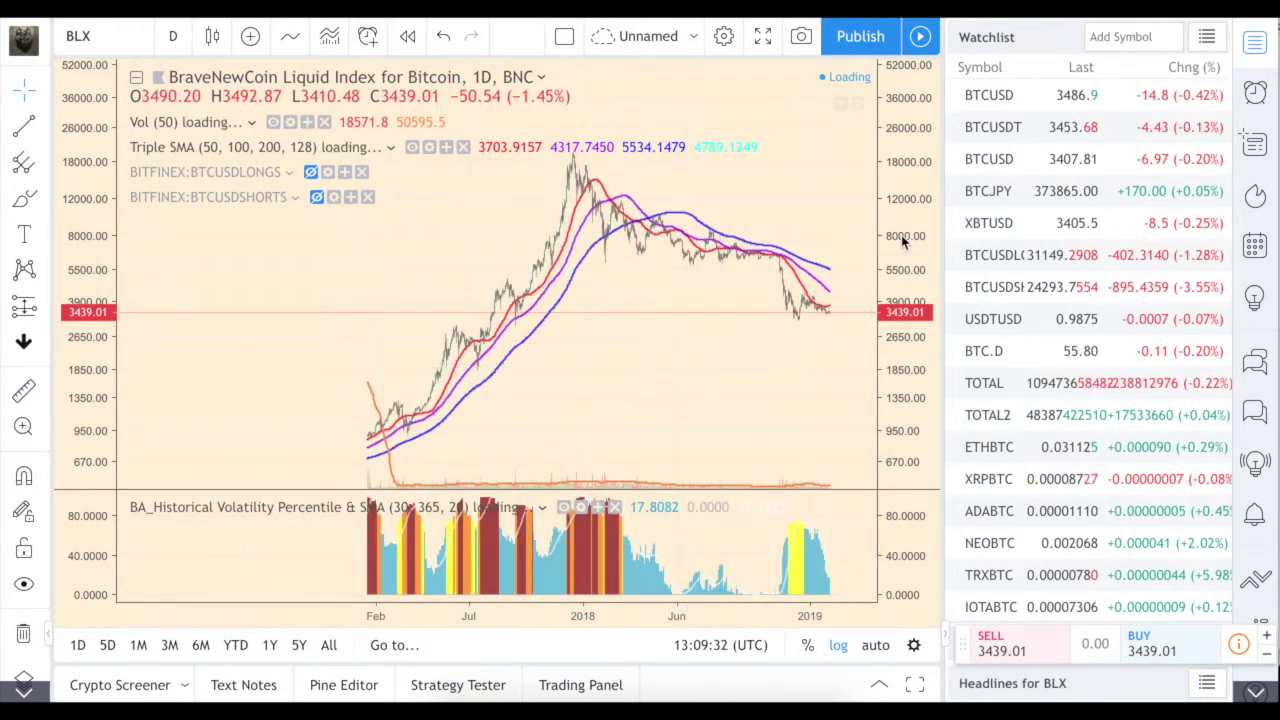
left_click_drag(908, 196, 904, 275)
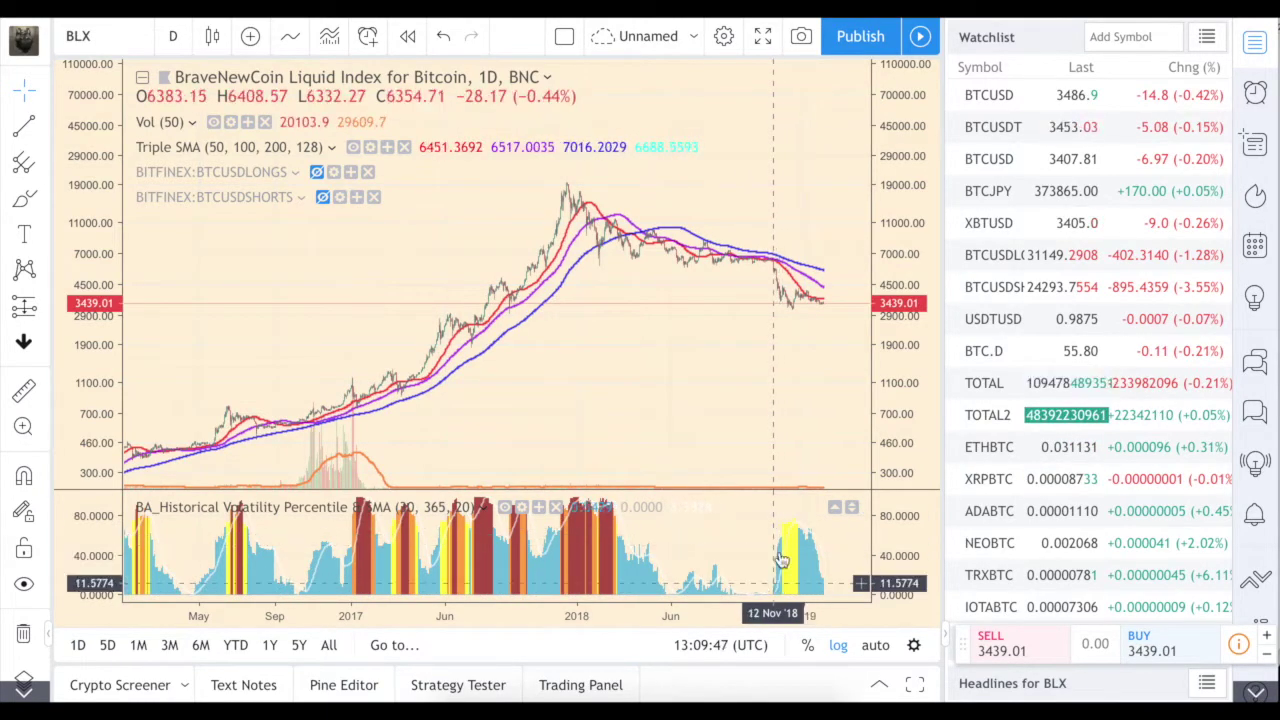
scroll(686, 366, "down", 5)
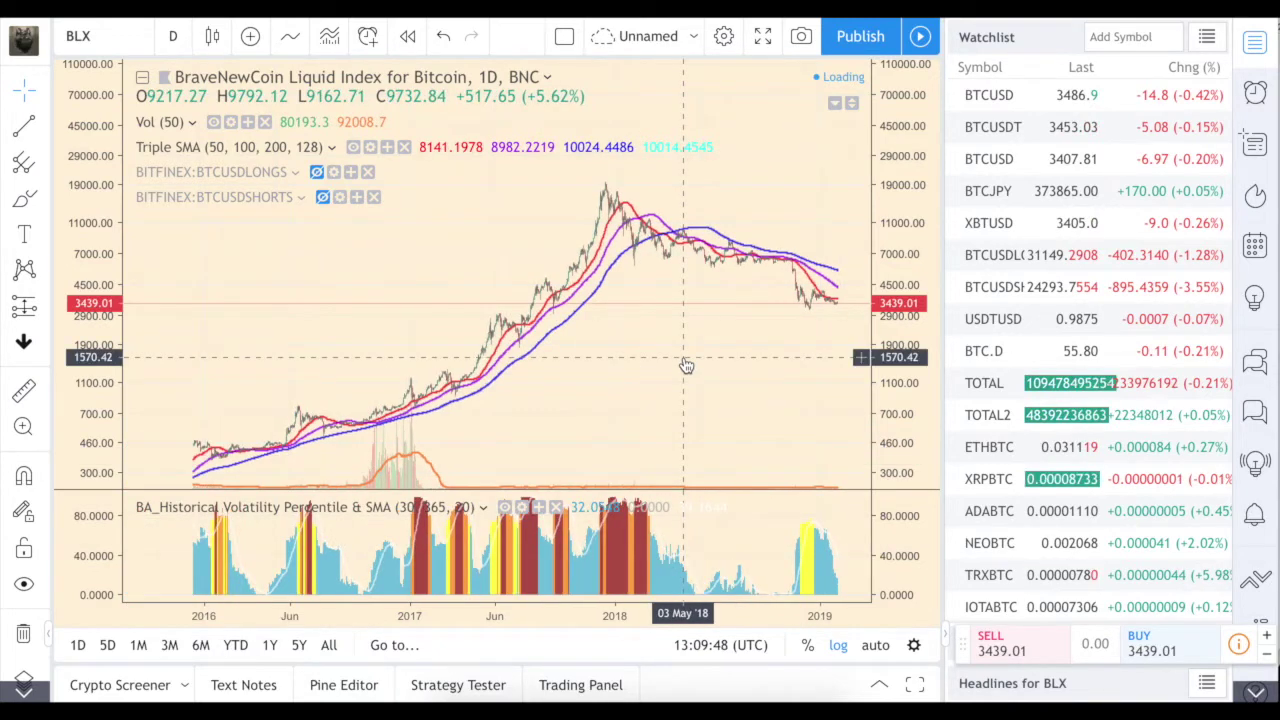
left_click_drag(897, 180, 894, 328)
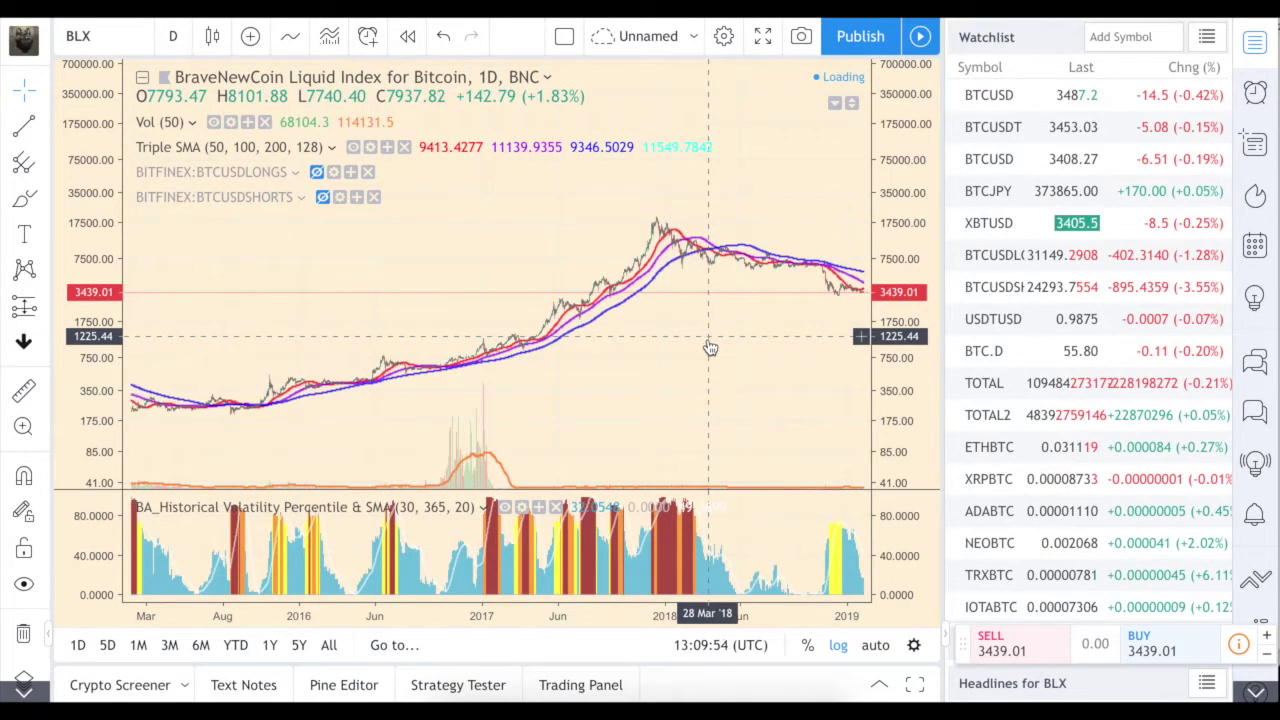
left_click_drag(325, 315, 530, 345)
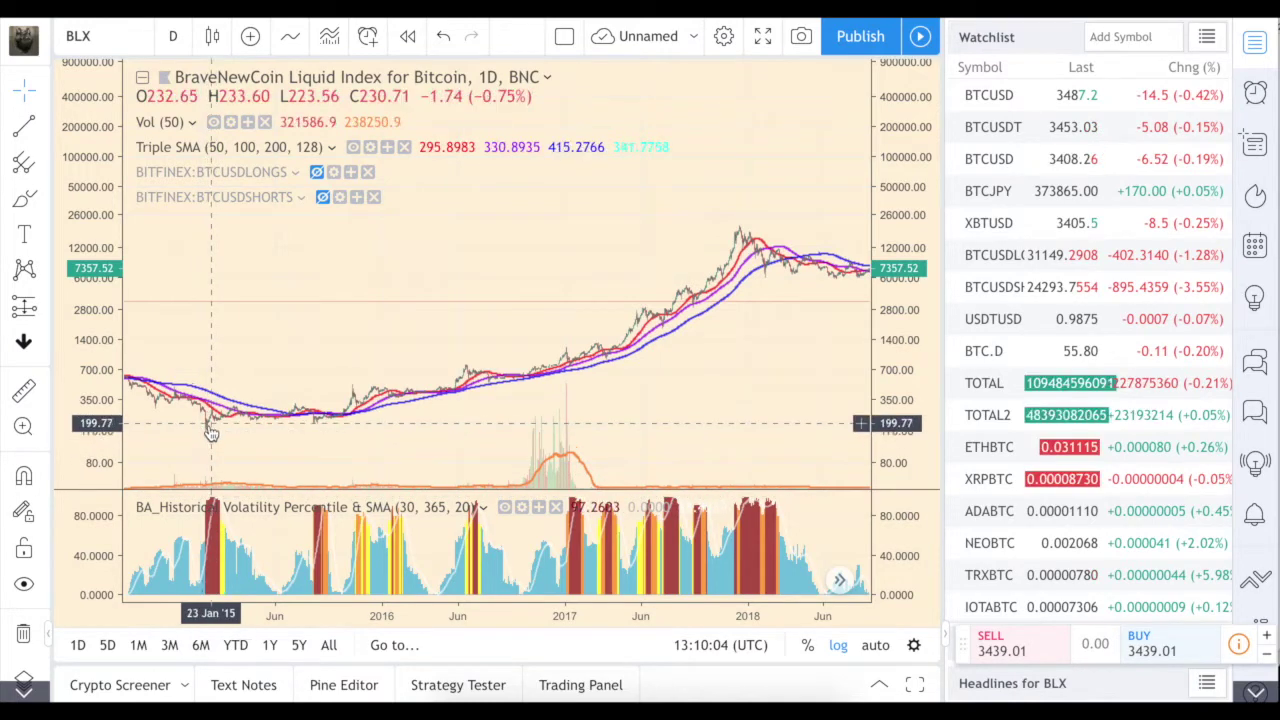
scroll(537, 328, "up", 5)
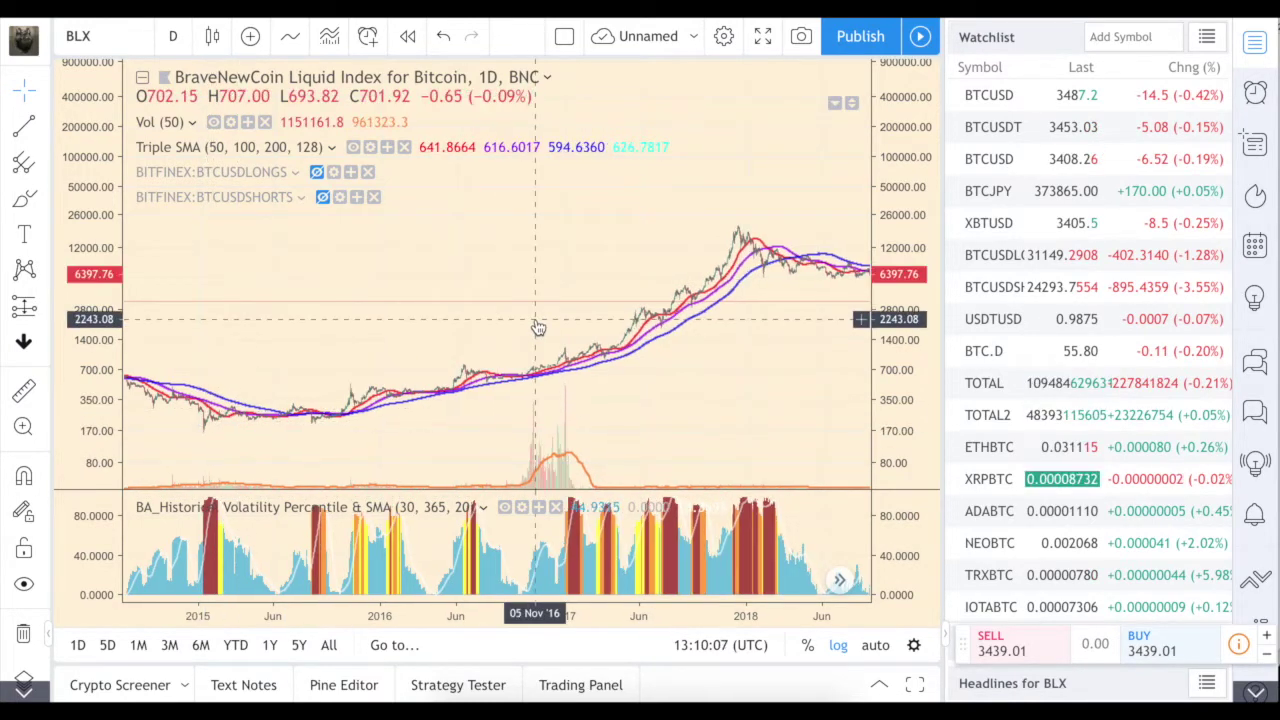
scroll(537, 328, "up", 5)
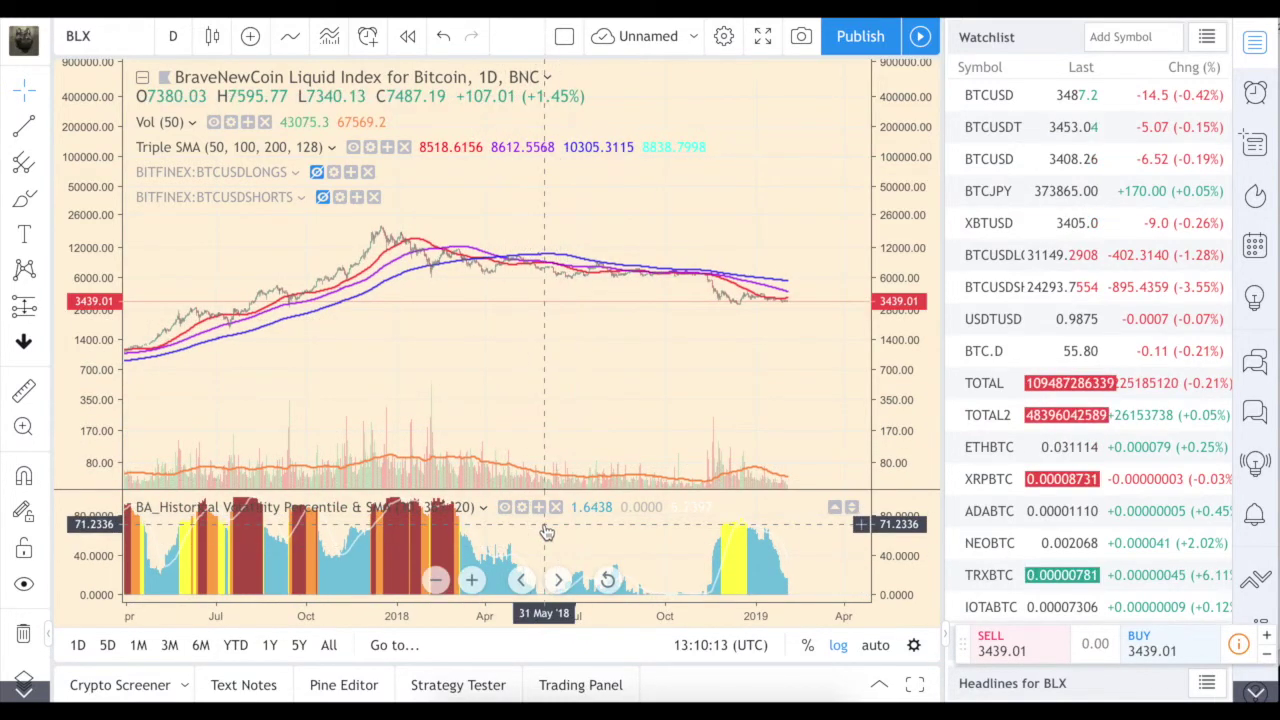
Remove the BA_Historical Volatility Percentile indicator from the chart and add the built-in Stochastic indicator instead.
left_click(556, 508)
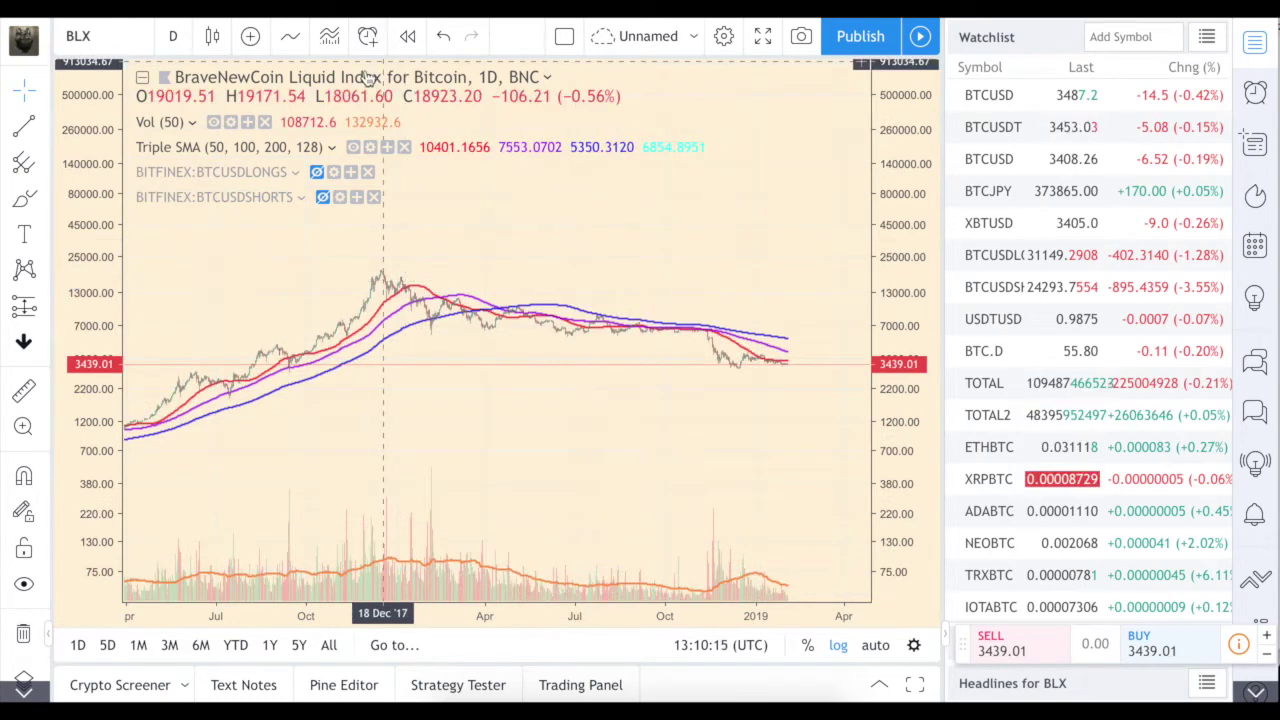
left_click(290, 38)
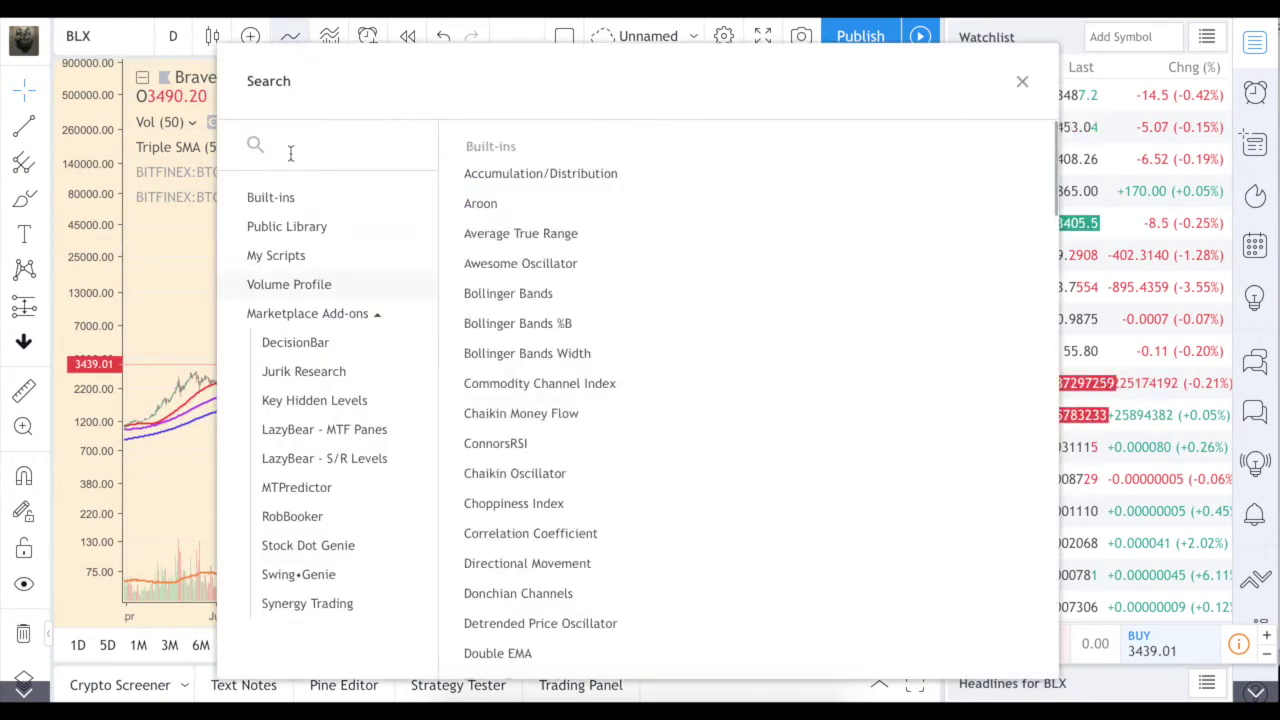
scroll(627, 551, "down", 5)
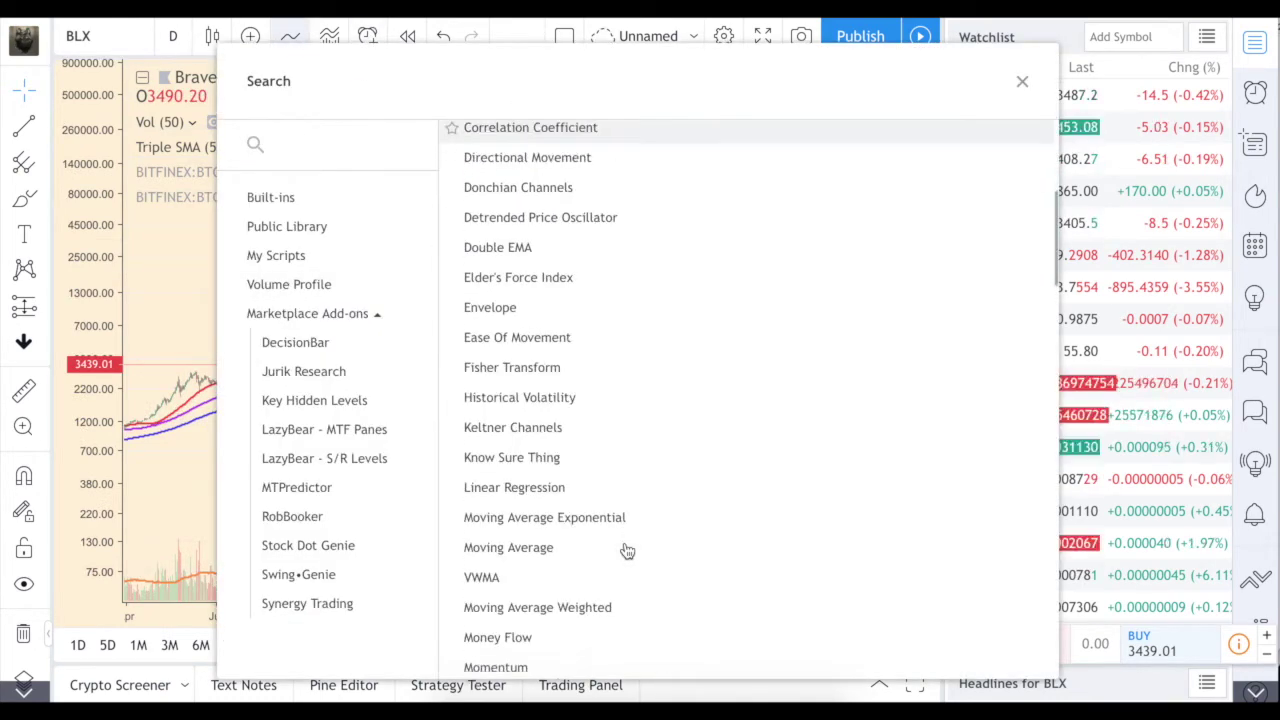
scroll(627, 551, "down", 6)
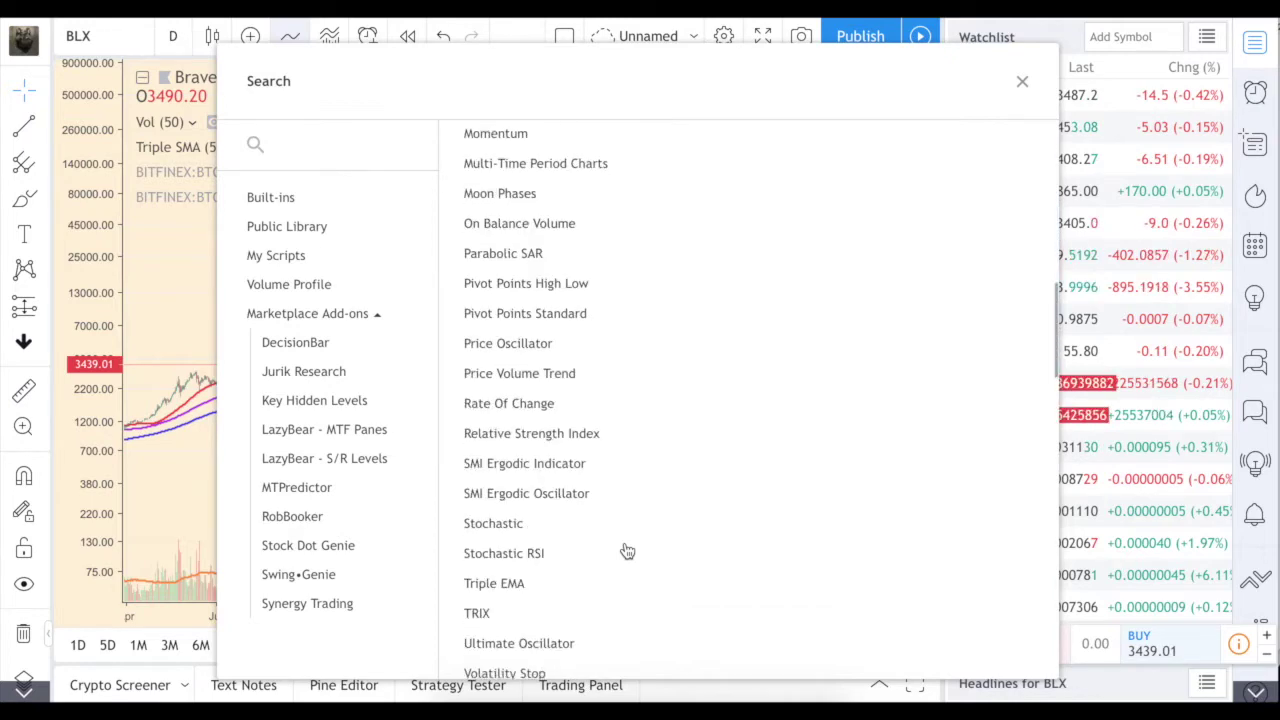
left_click(510, 493)
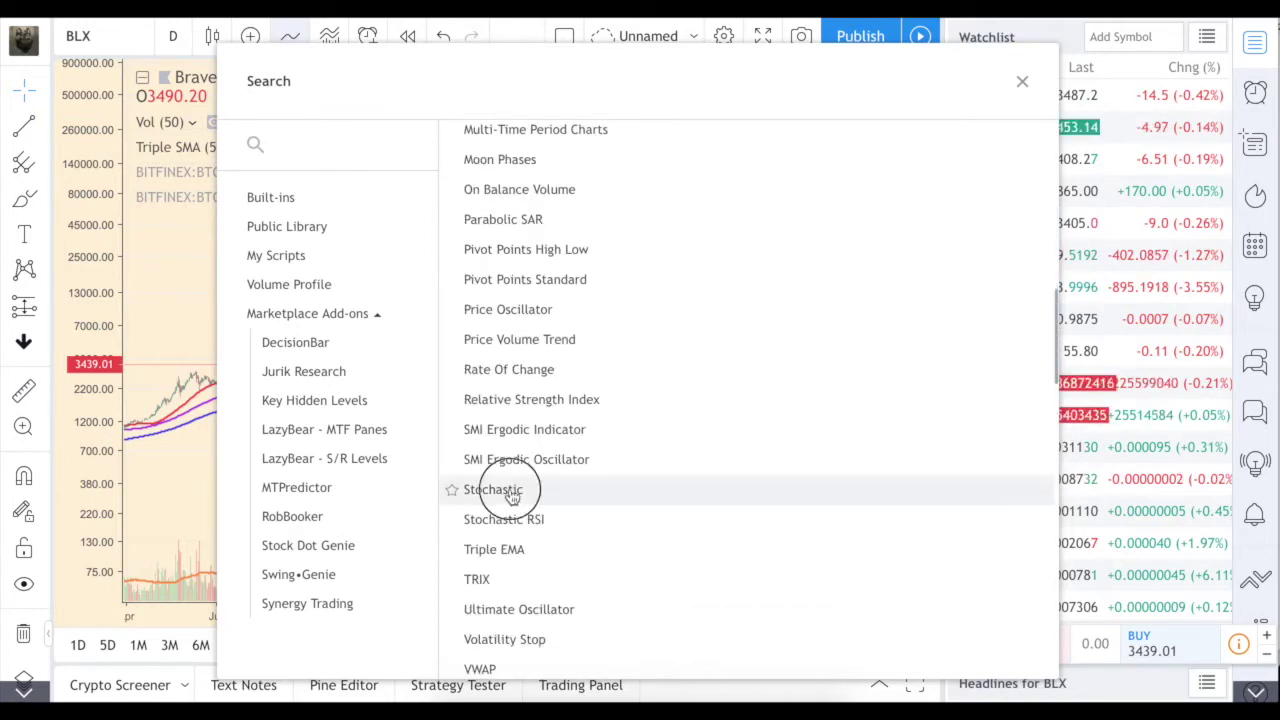
left_click(1022, 83)
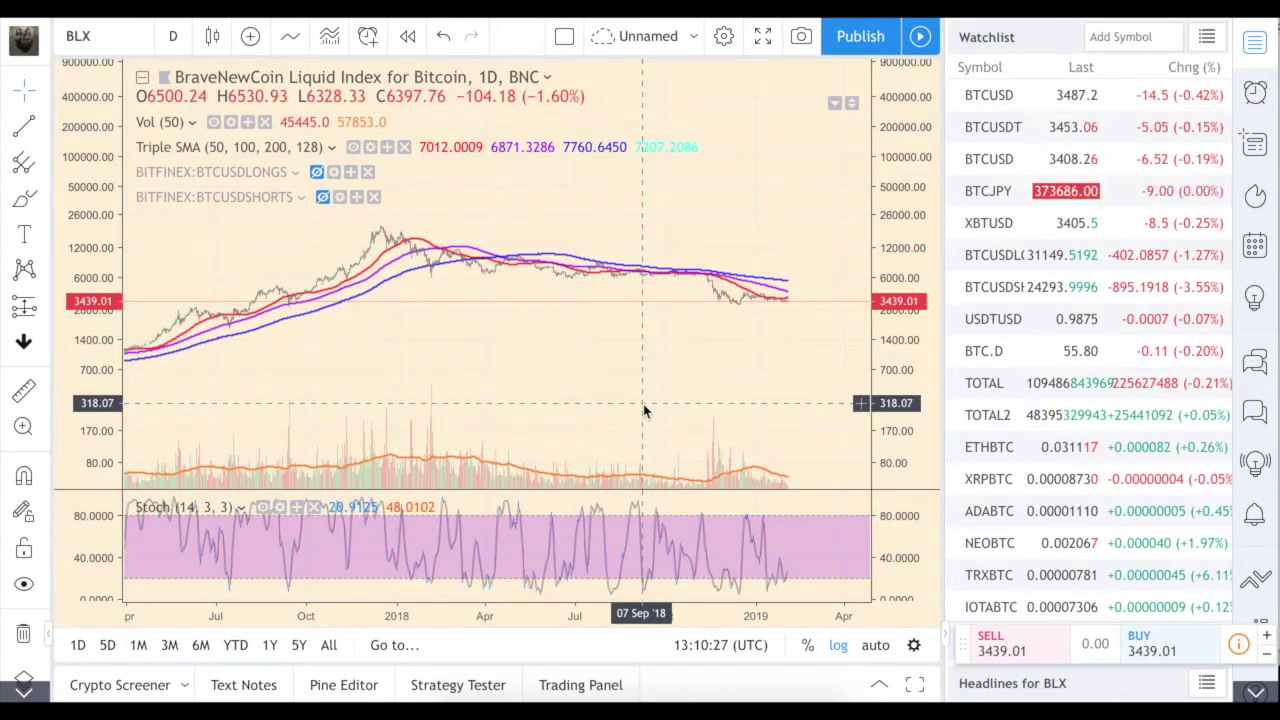
Set the Bitcoin chart's interval to 1 week.
scroll(643, 408, "down", 2)
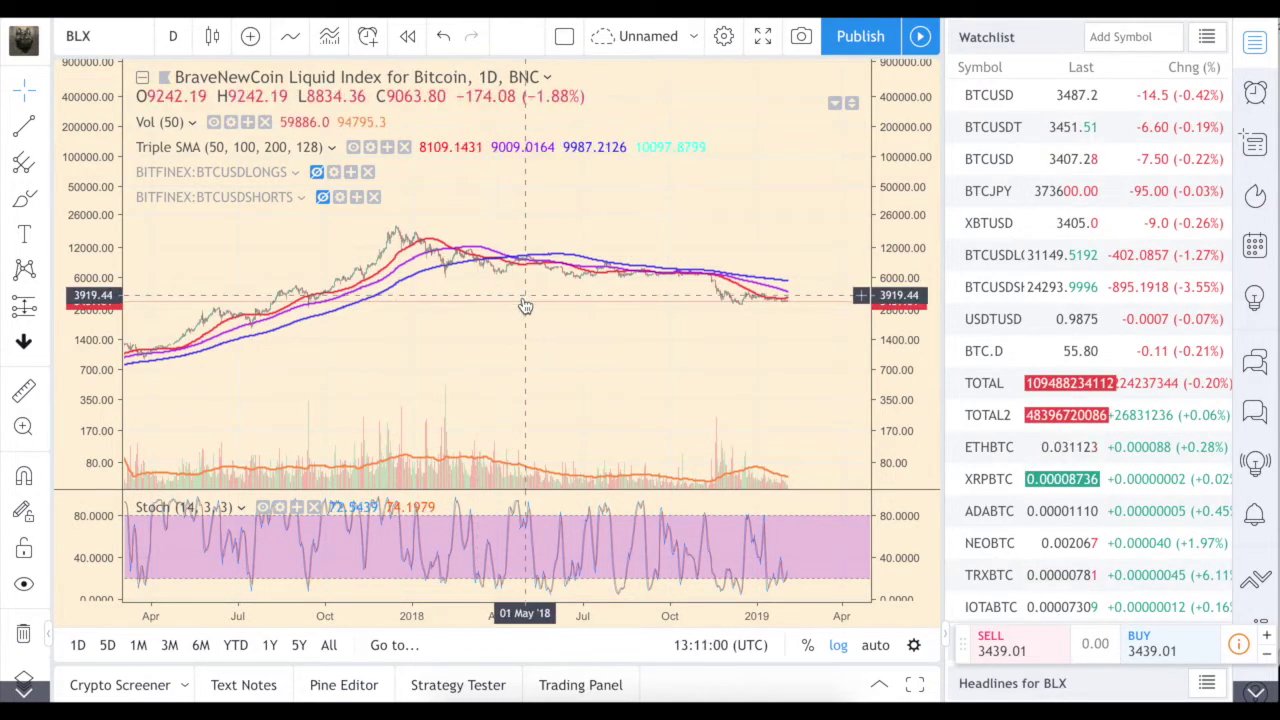
mouse_move(545, 582)
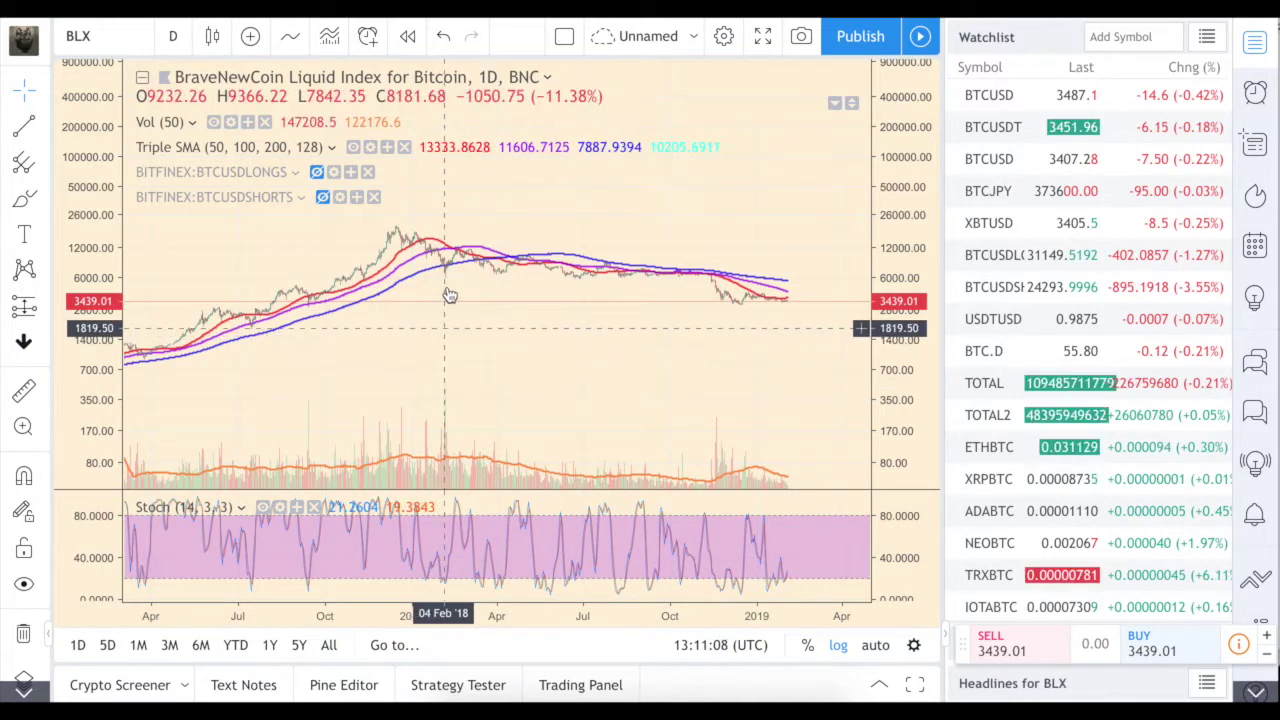
scroll(553, 333, "down", 5)
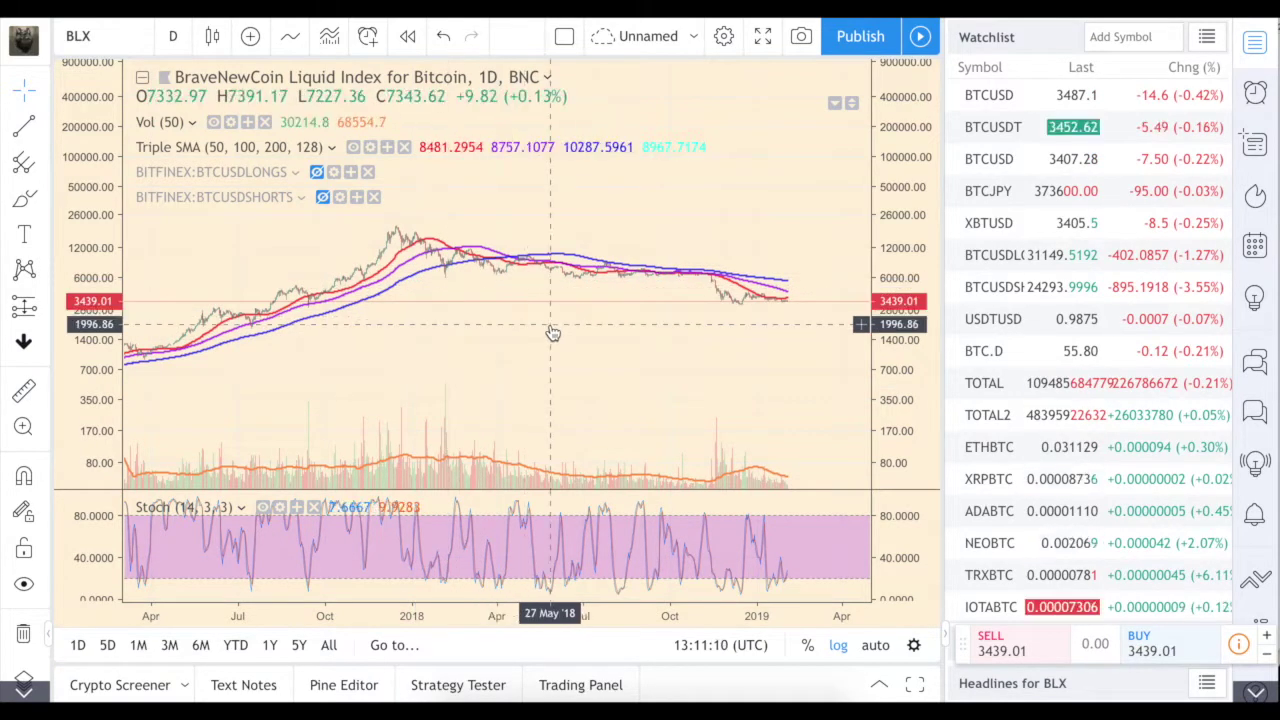
scroll(553, 333, "down", 3)
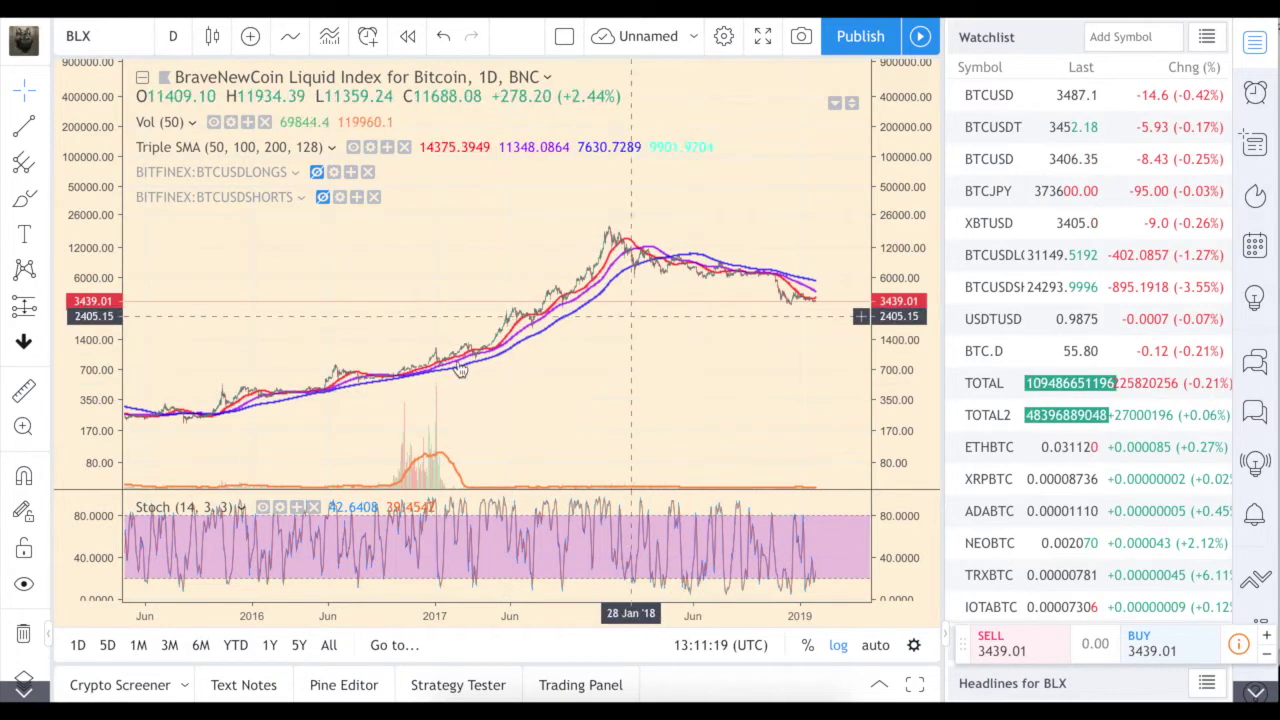
left_click_drag(251, 309, 339, 318)
left_click_drag(806, 434, 660, 432)
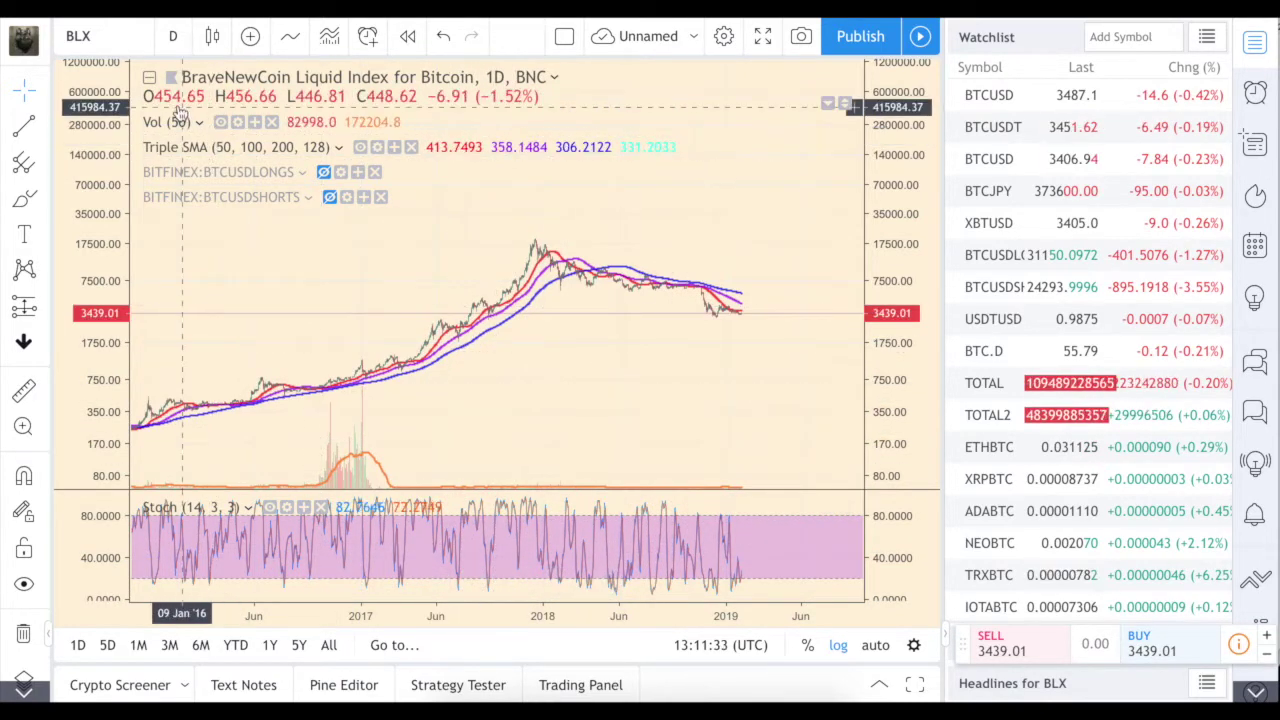
left_click(176, 37)
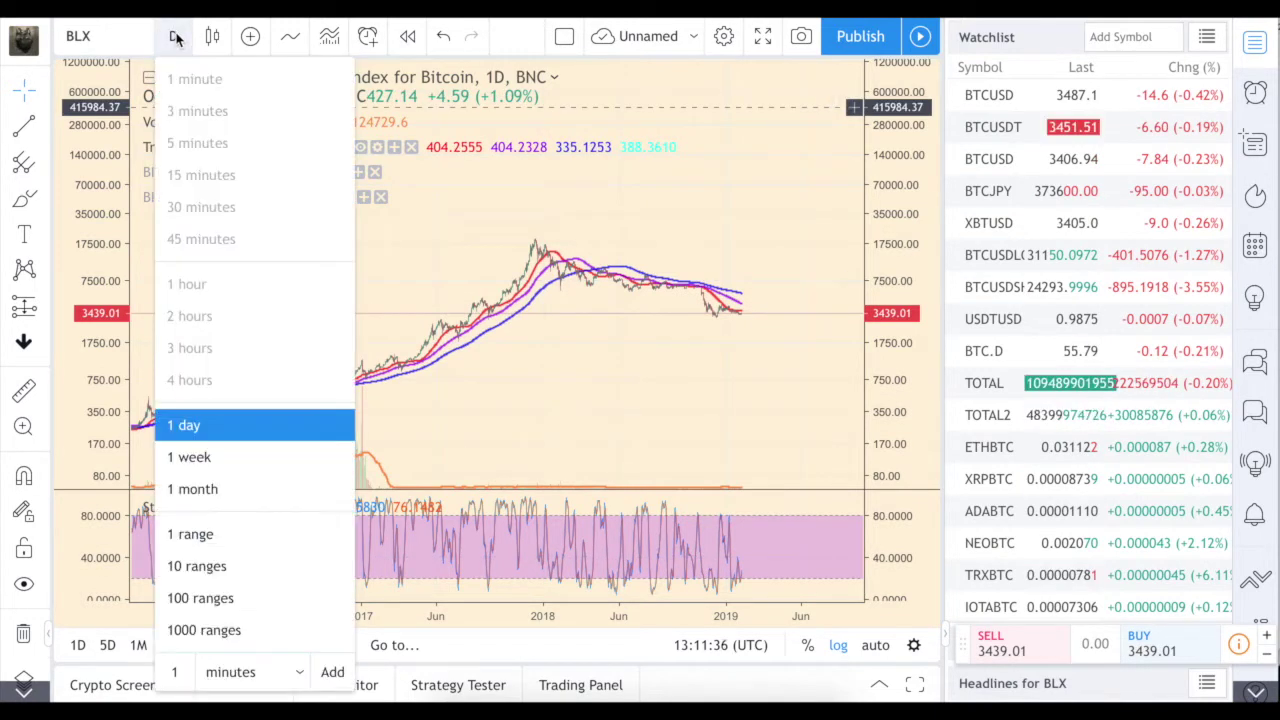
left_click(195, 457)
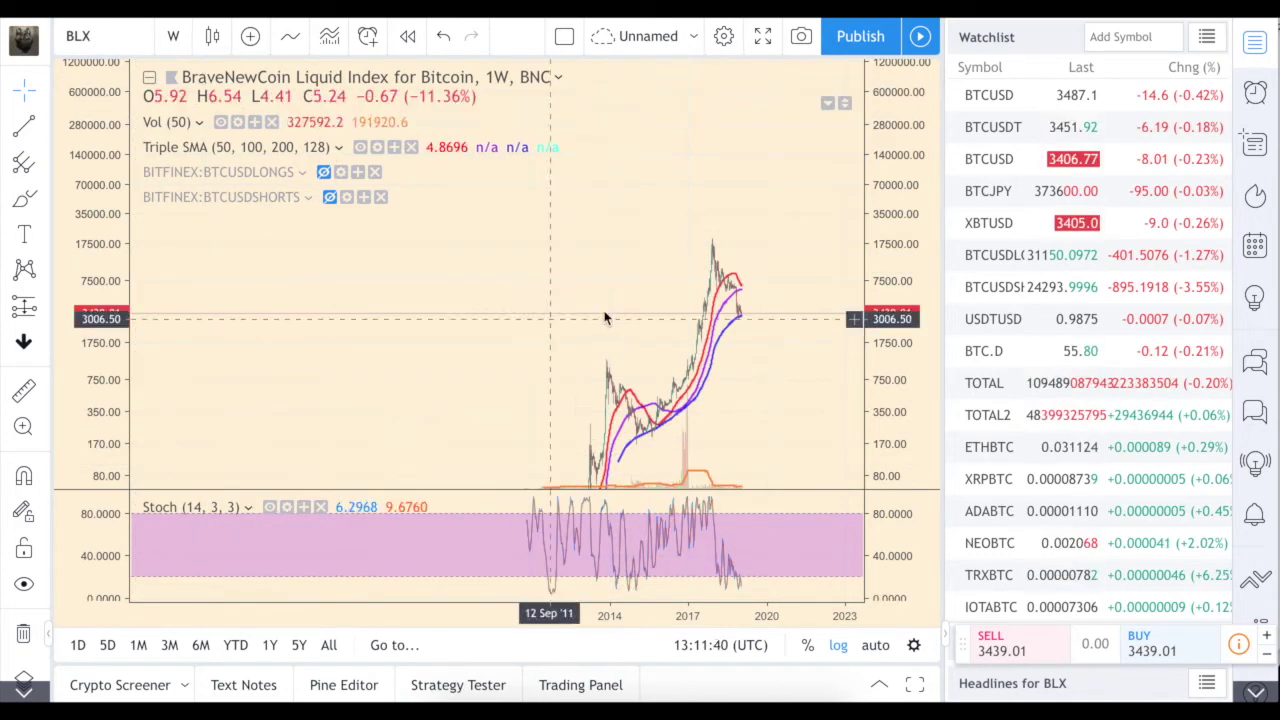
Examine the weekly Bitcoin price, its moving averages and the Stochastic from 2011 to 2019.
scroll(605, 318, "up", 5)
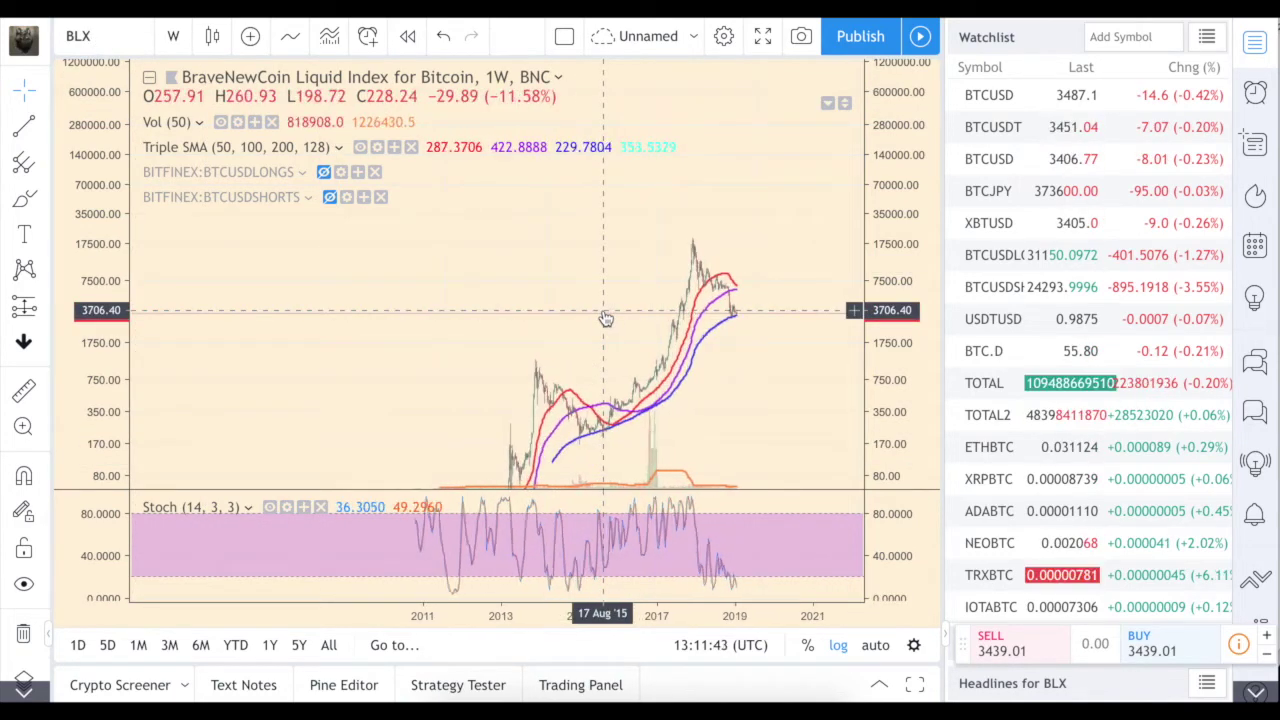
scroll(605, 318, "up", 5)
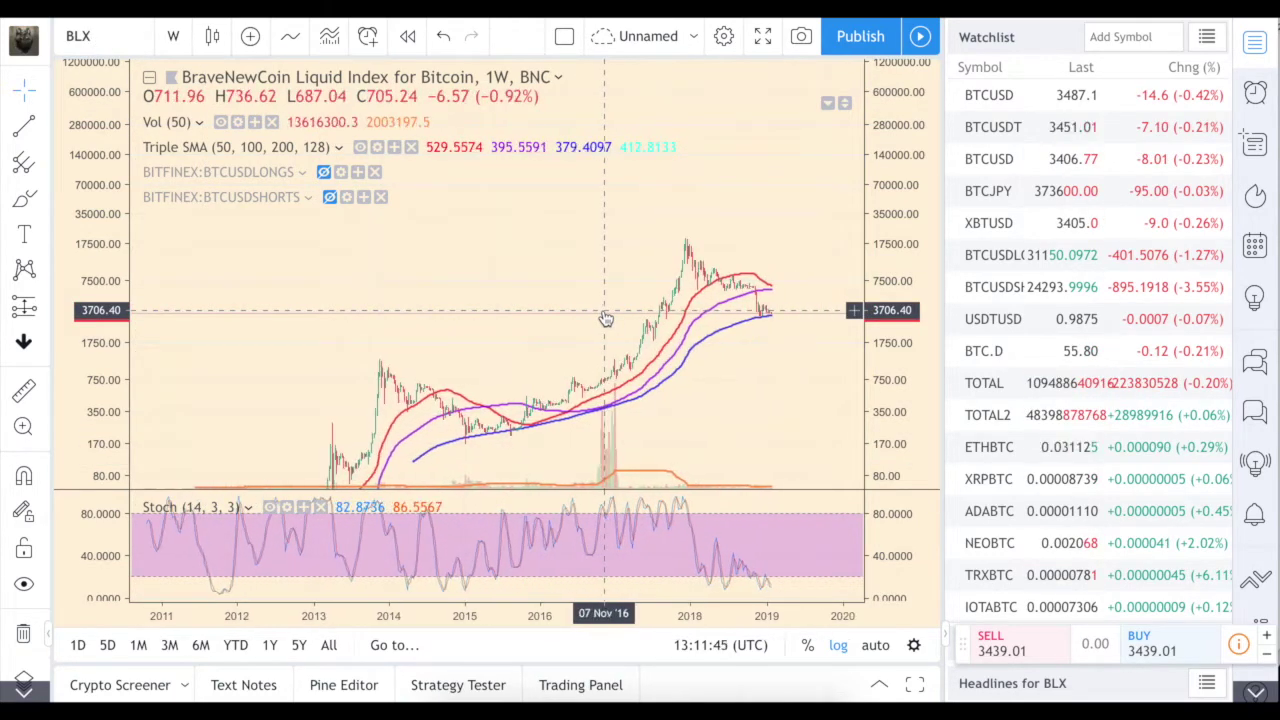
scroll(605, 318, "up", 3)
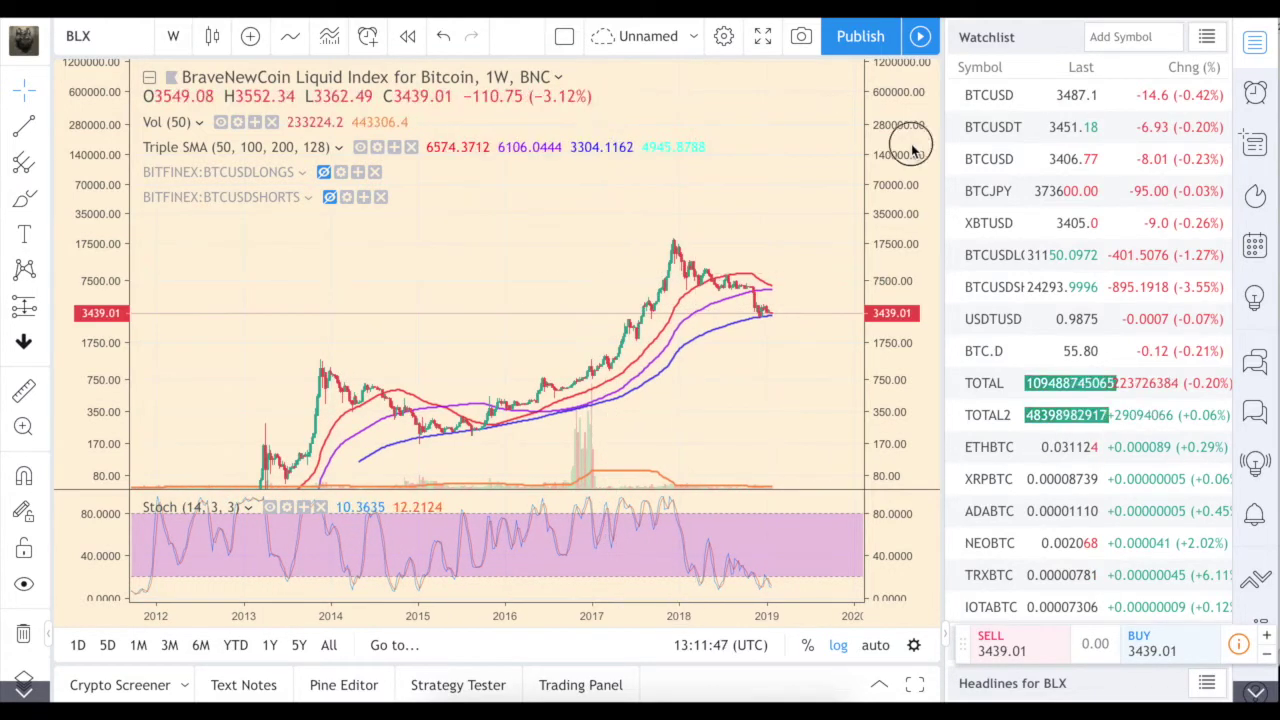
scroll(904, 285, "down", 3)
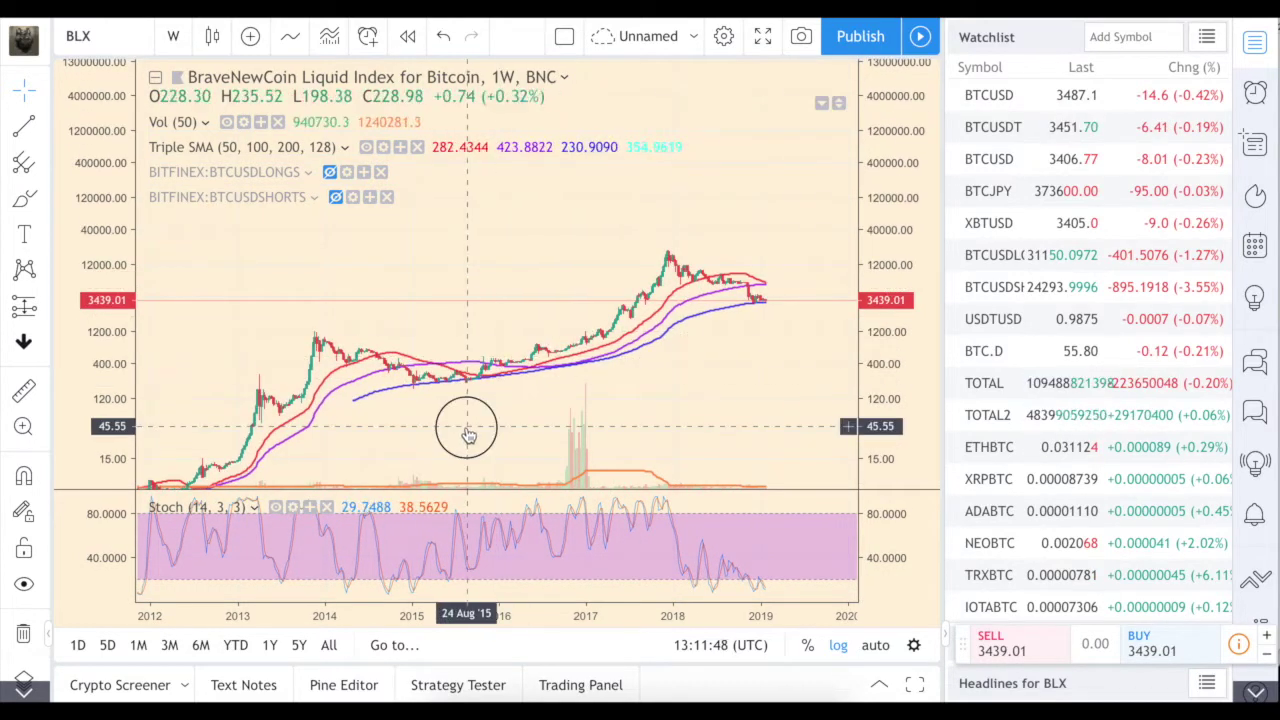
left_click_drag(498, 373, 523, 343)
scroll(523, 343, "down", 5)
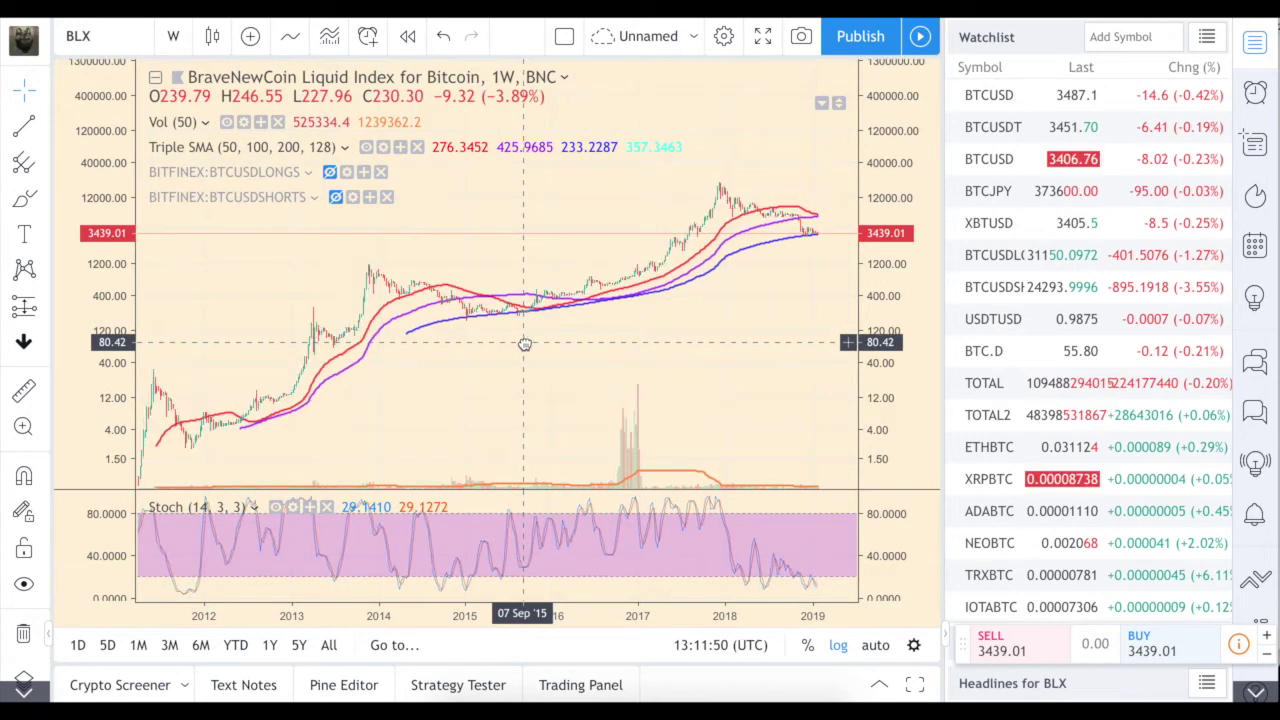
scroll(523, 343, "down", 2)
left_click_drag(657, 386, 576, 393)
scroll(576, 393, "up", 2)
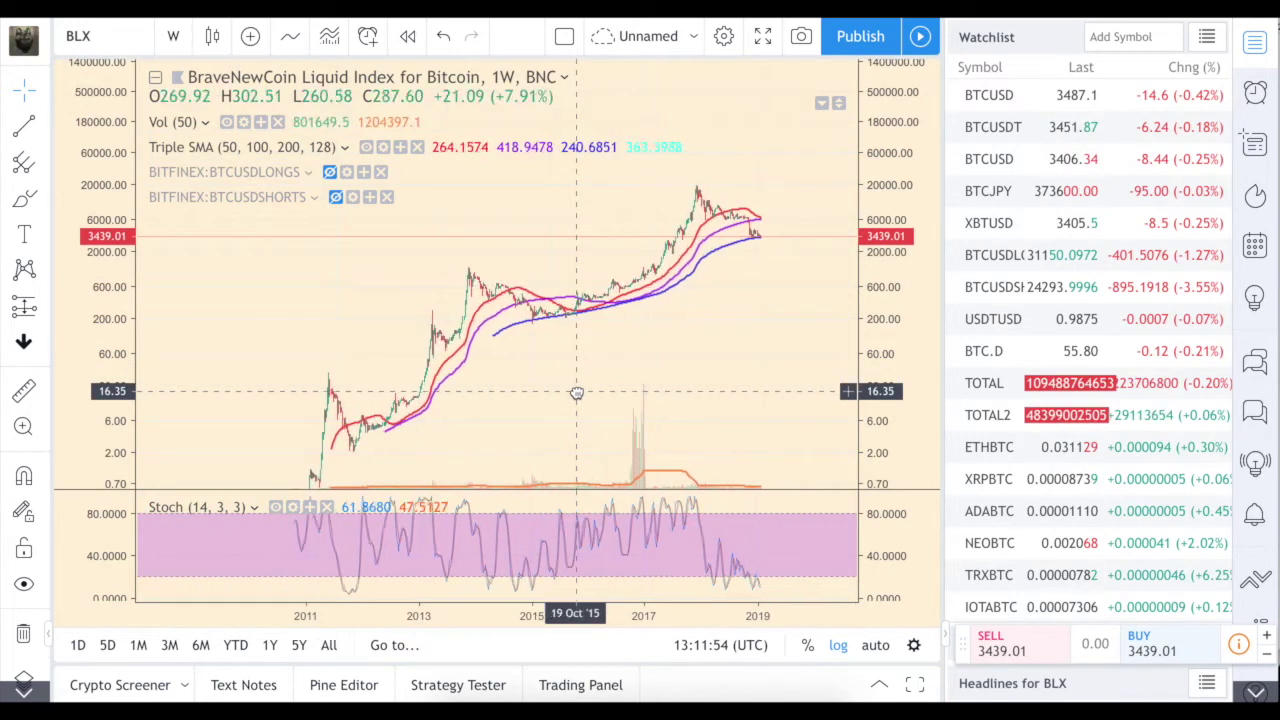
scroll(576, 393, "up", 2)
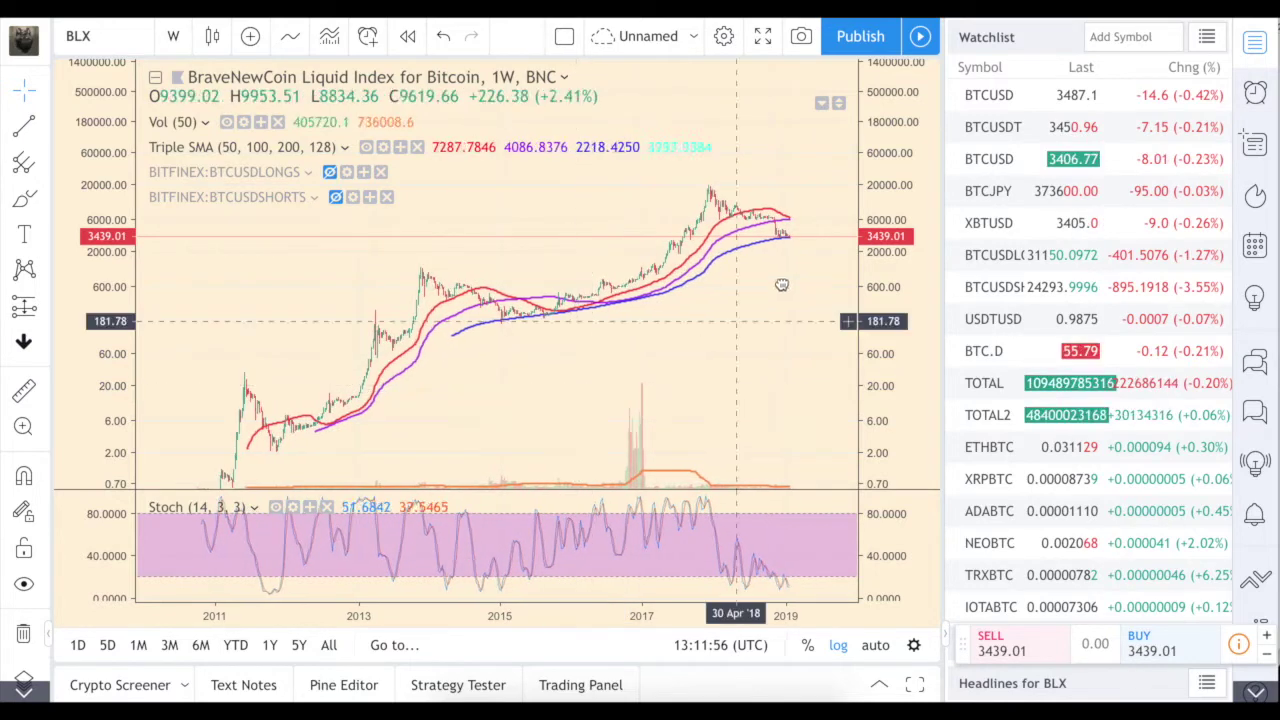
Maximize the Stochastic pane so that it fills the whole chart area.
left_click_drag(897, 232, 897, 270)
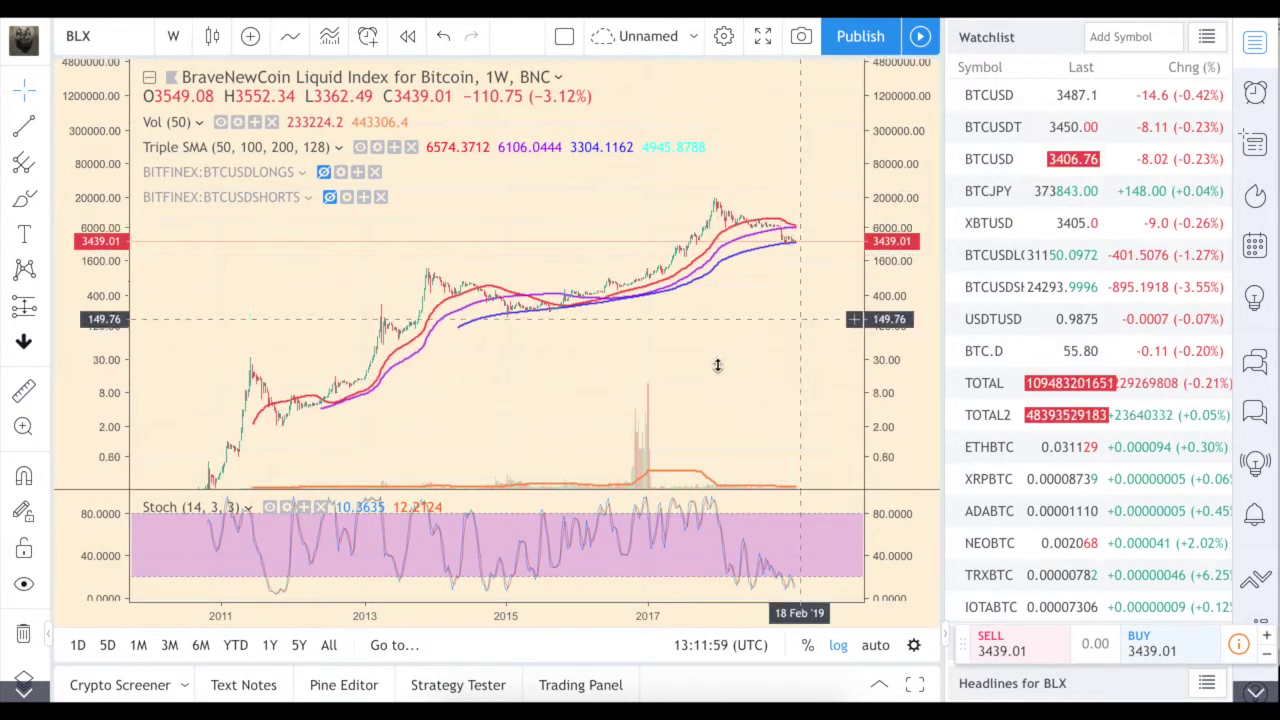
left_click_drag(717, 363, 706, 381)
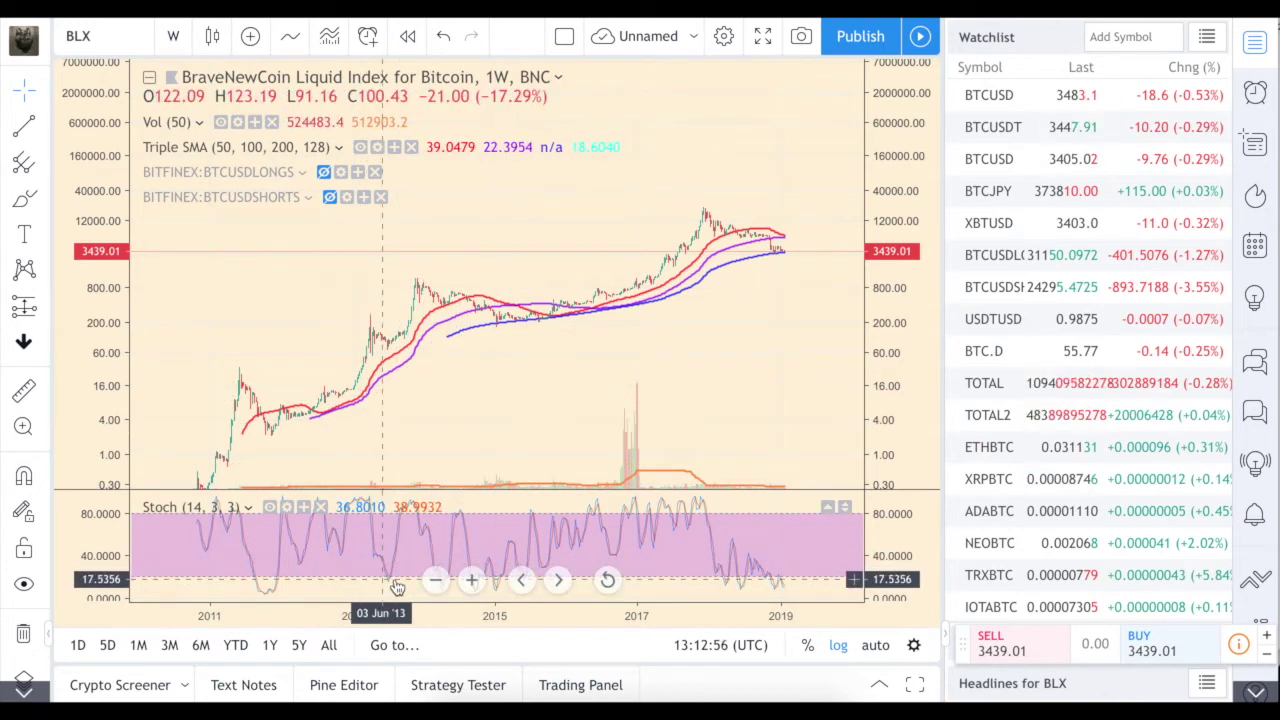
double_click(665, 563)
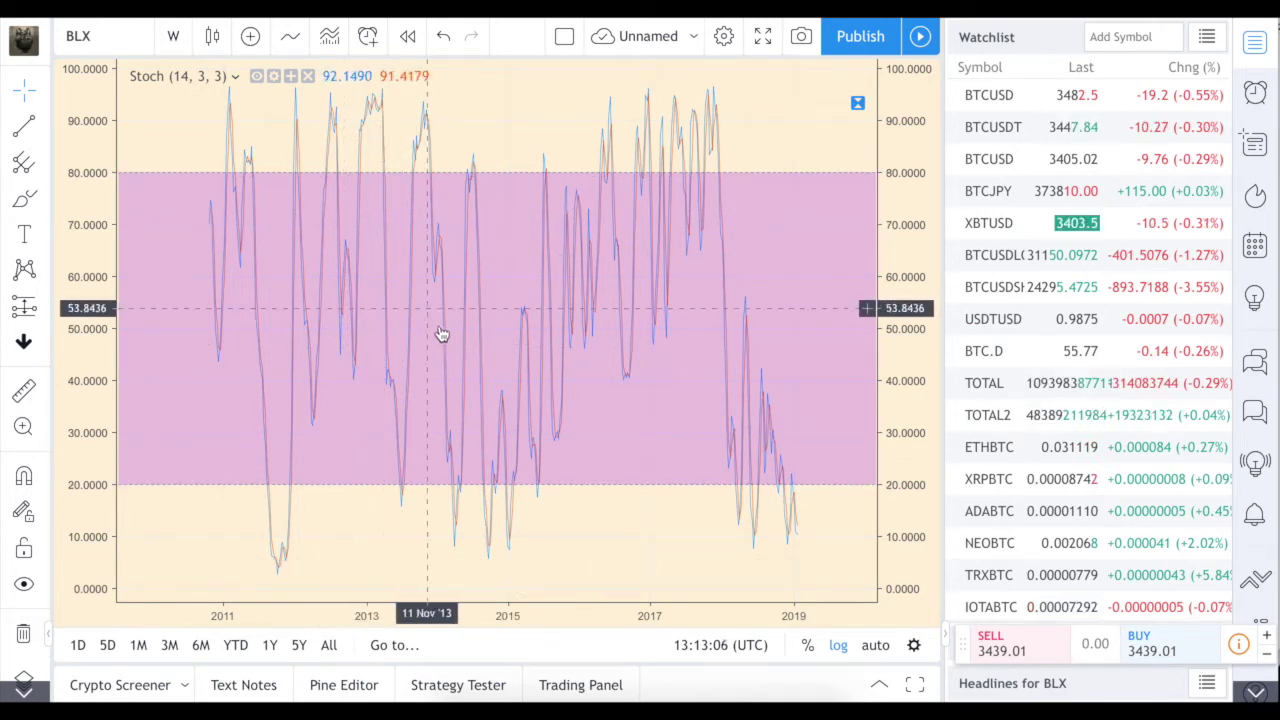
Compare the weekly Bitcoin price and its moving averages with the full-size Stochastic, focusing on the 2014 to 2019 swings.
double_click(814, 297)
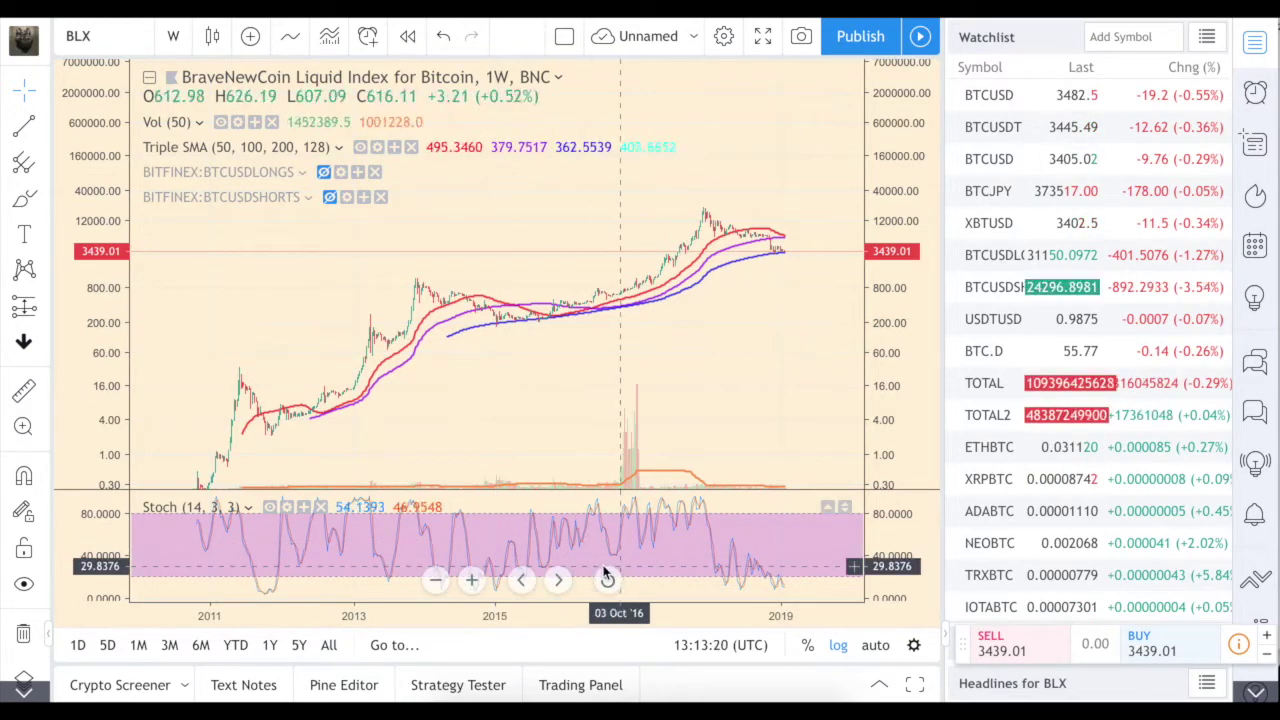
double_click(602, 564)
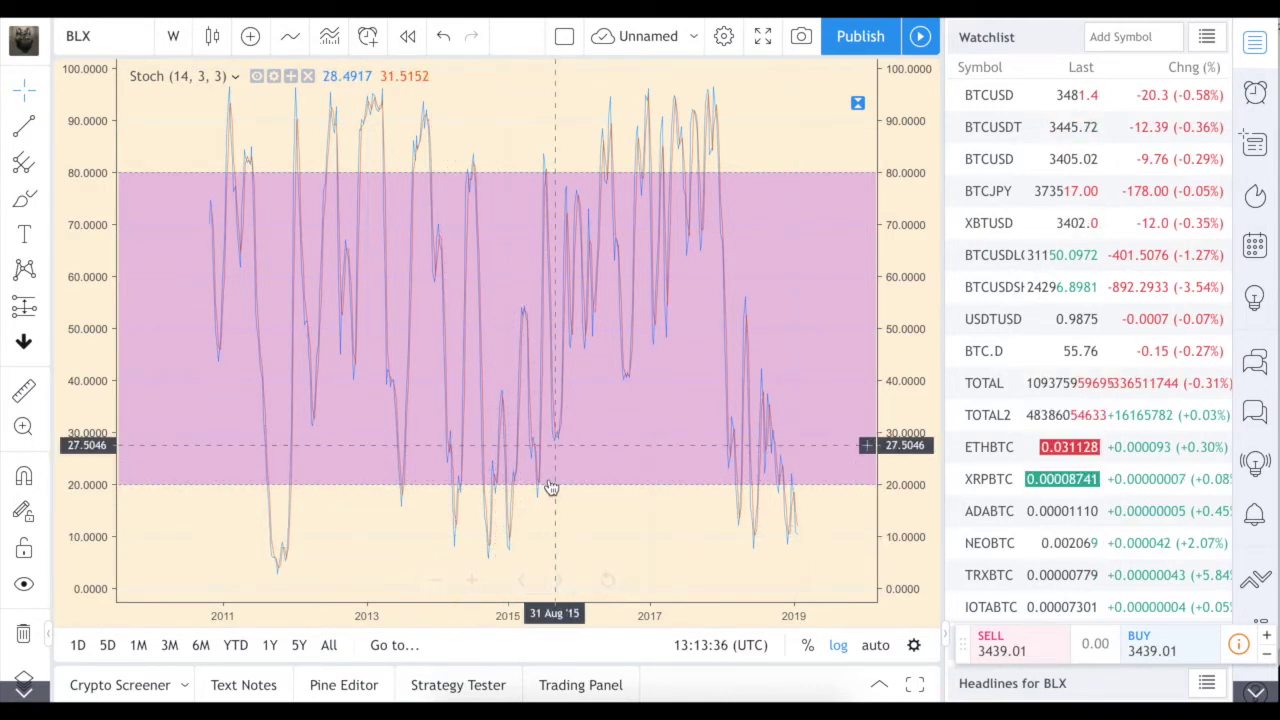
double_click(520, 251)
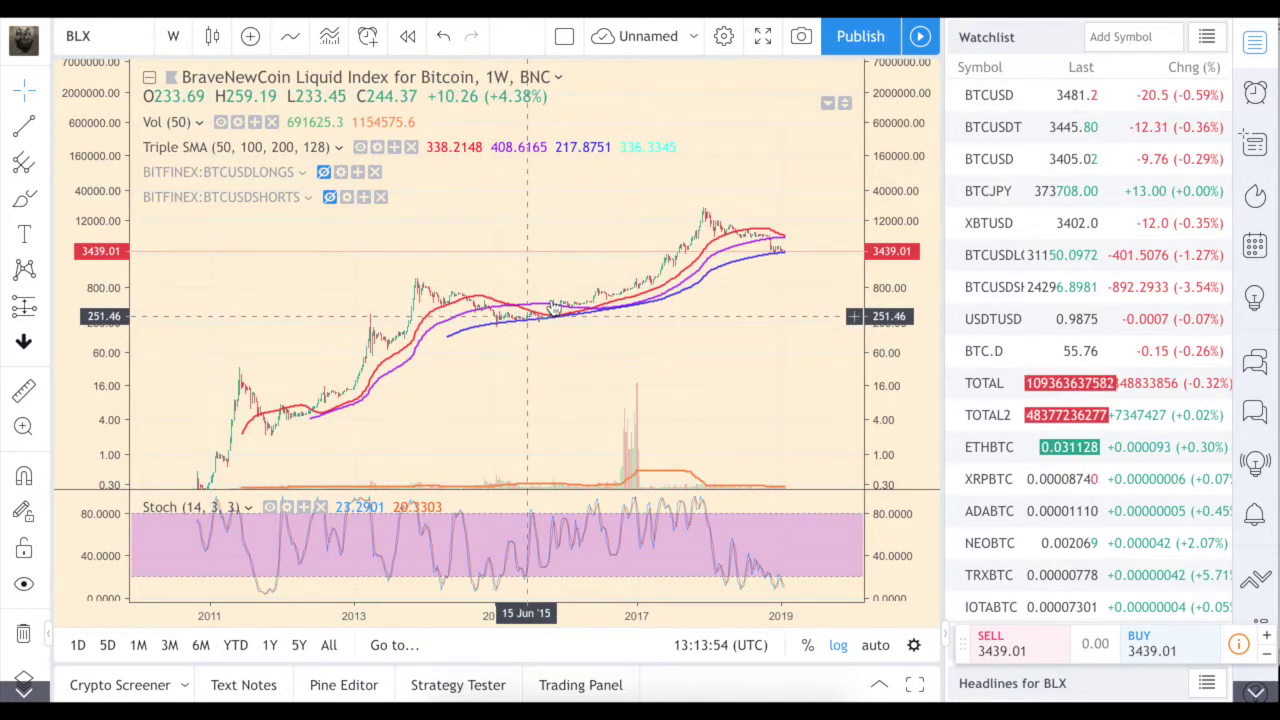
double_click(499, 530)
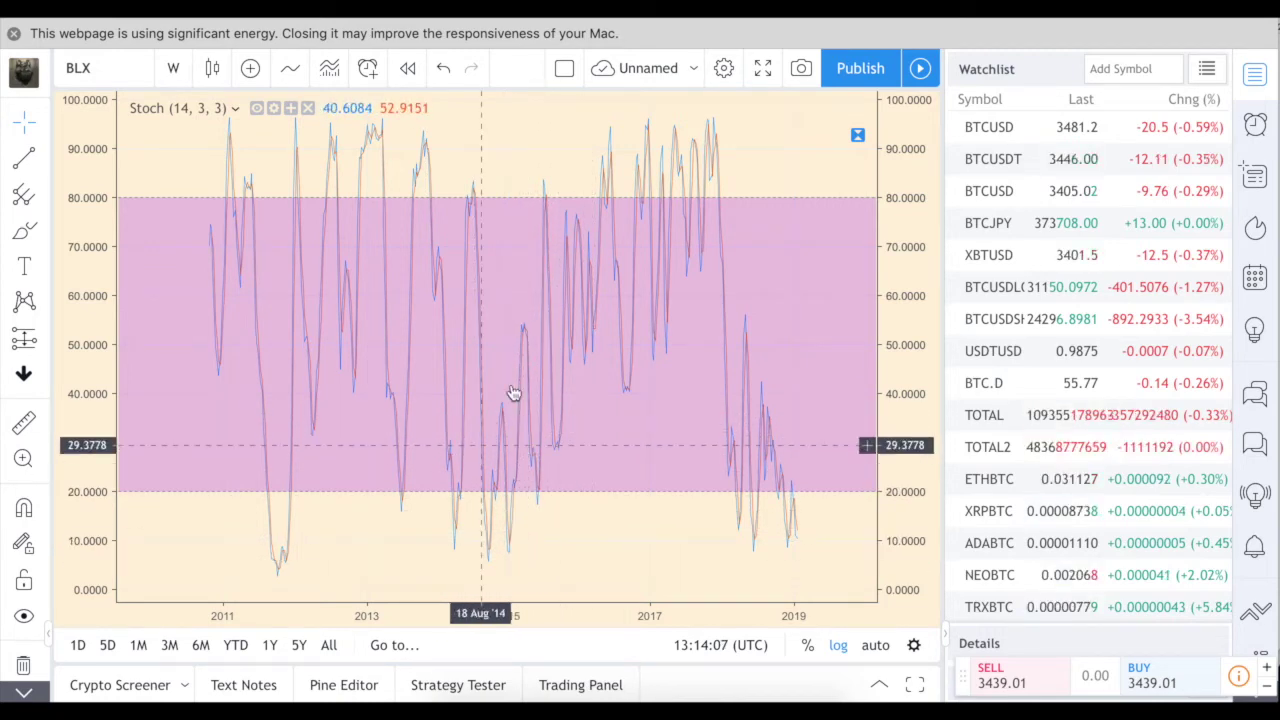
double_click(500, 288)
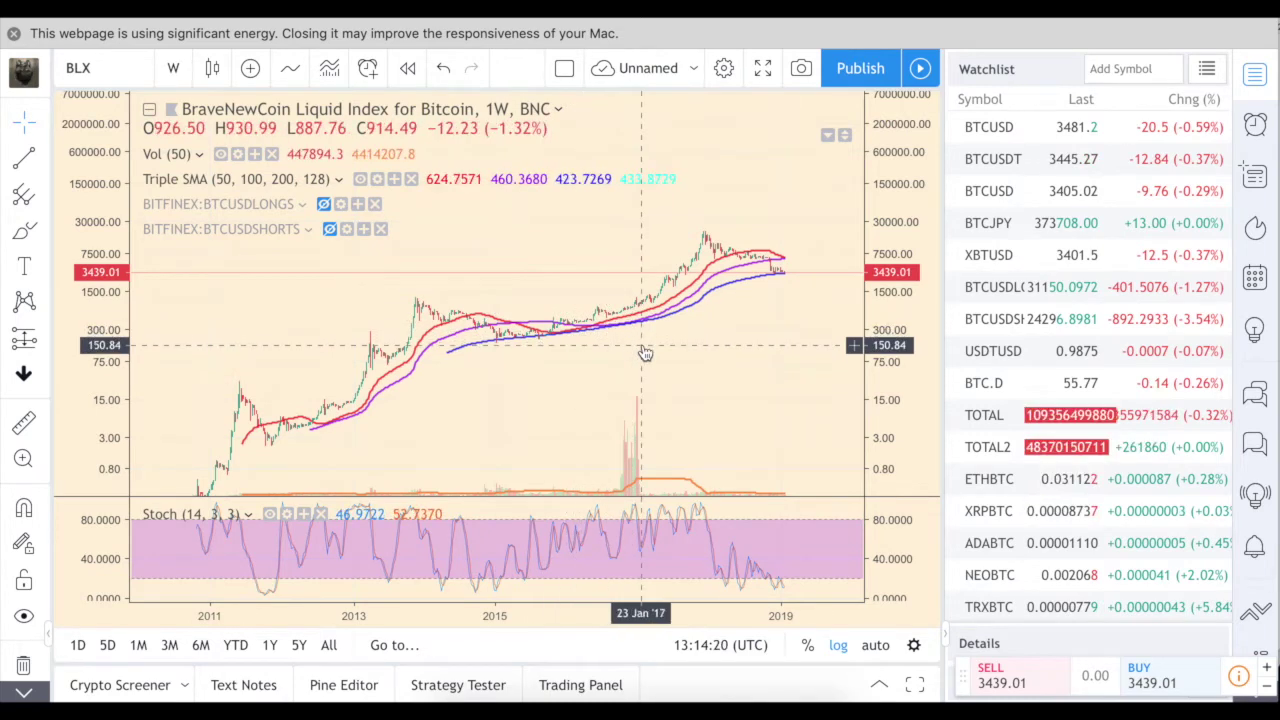
scroll(645, 353, "up", 5)
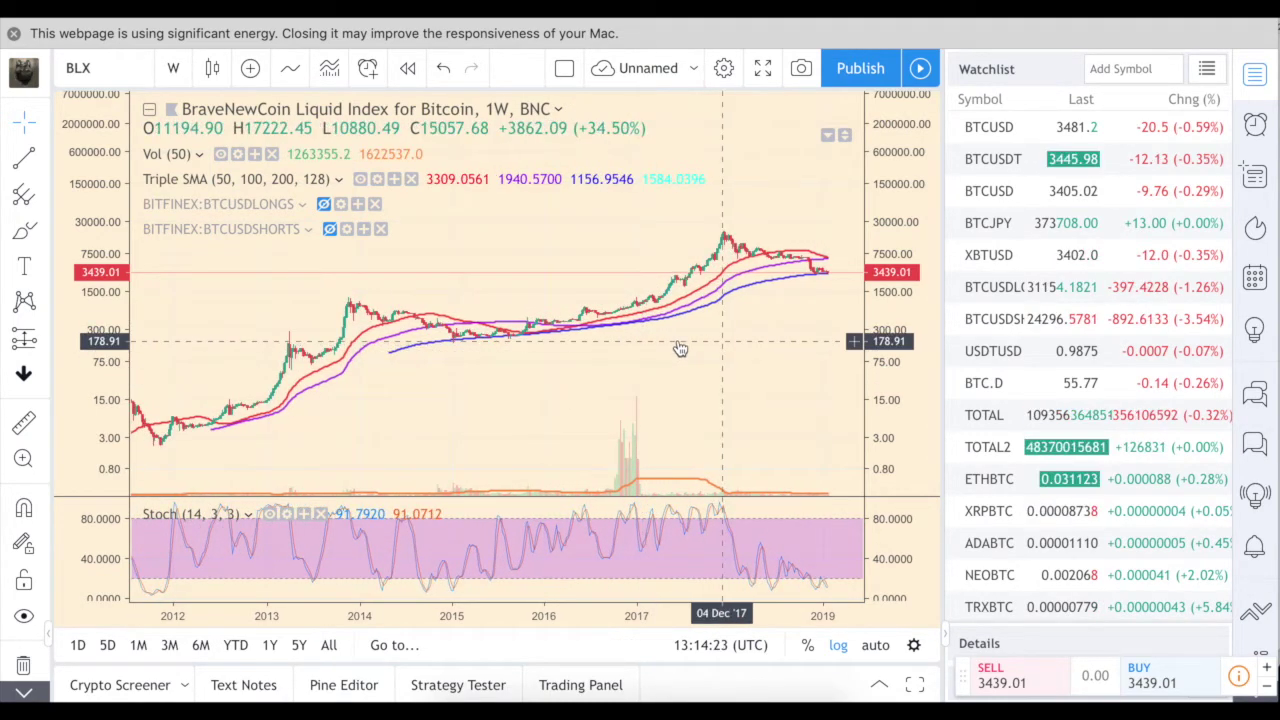
scroll(680, 348, "up", 3)
scroll(680, 348, "up", 2)
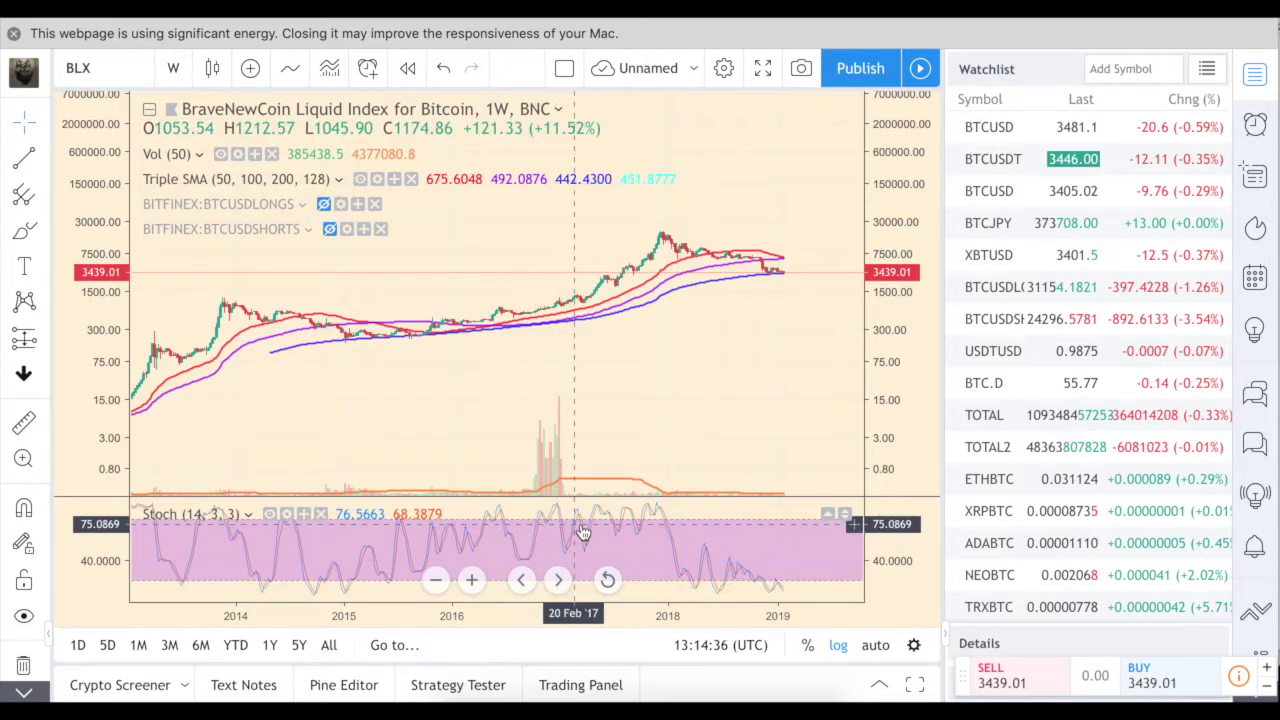
double_click(657, 556)
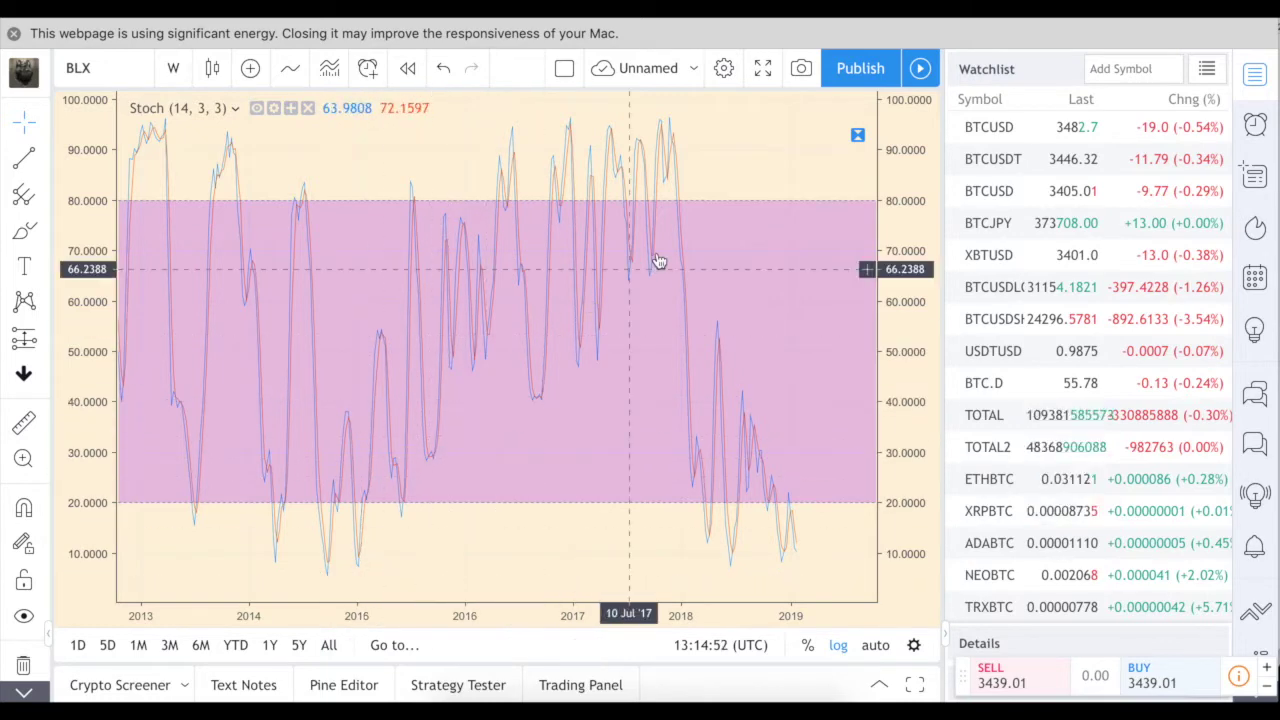
double_click(655, 320)
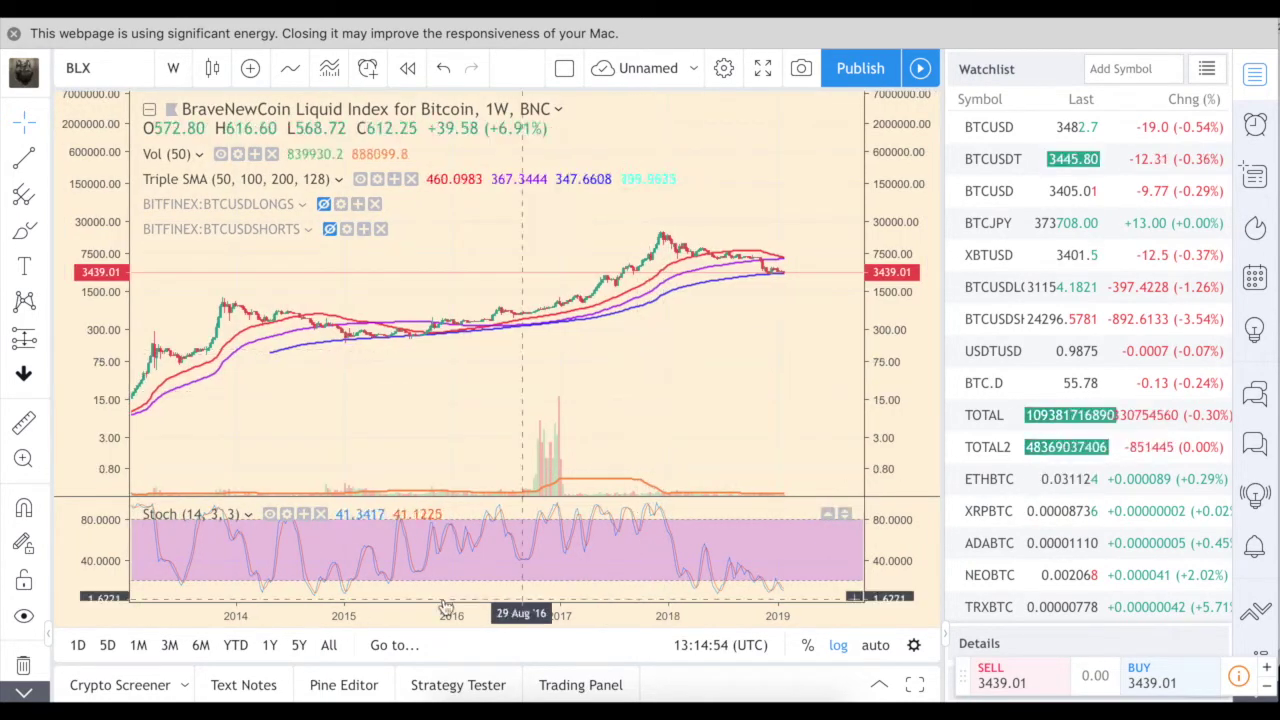
scroll(691, 403, "right", 5)
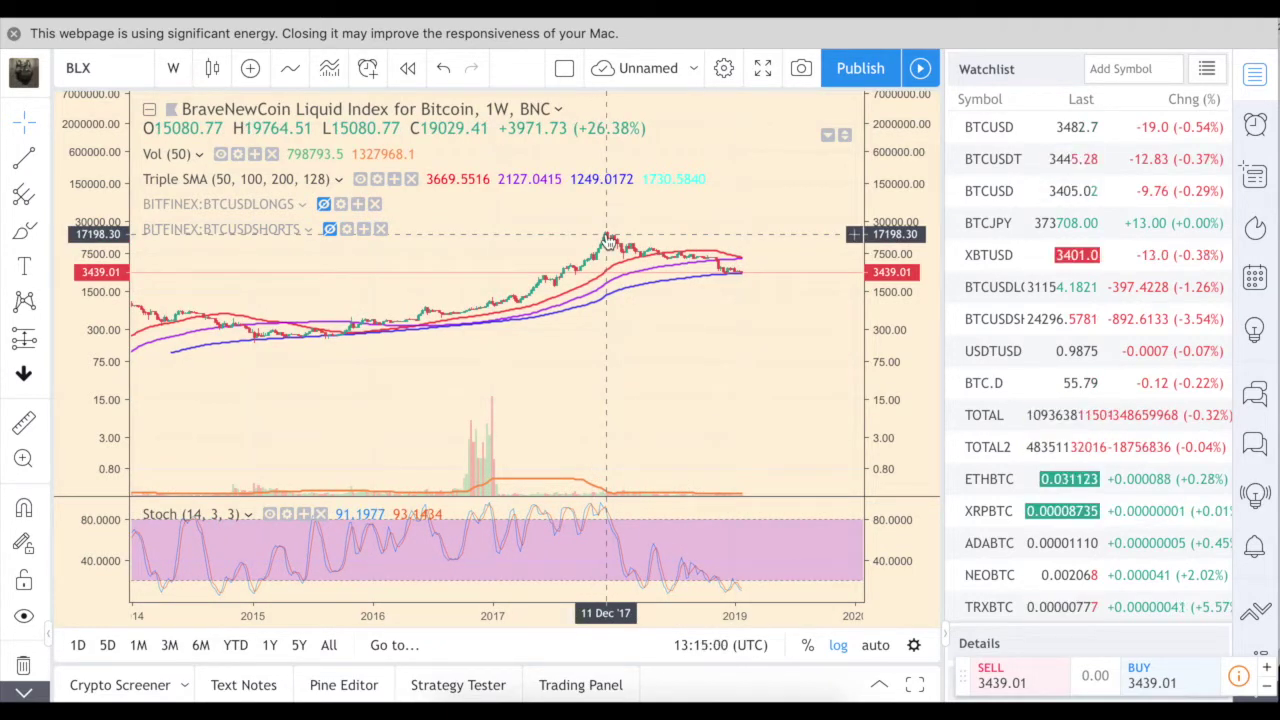
Maximize the Stochastic pane and examine its weekly highs and lows from late 2017 to early 2019.
double_click(651, 536)
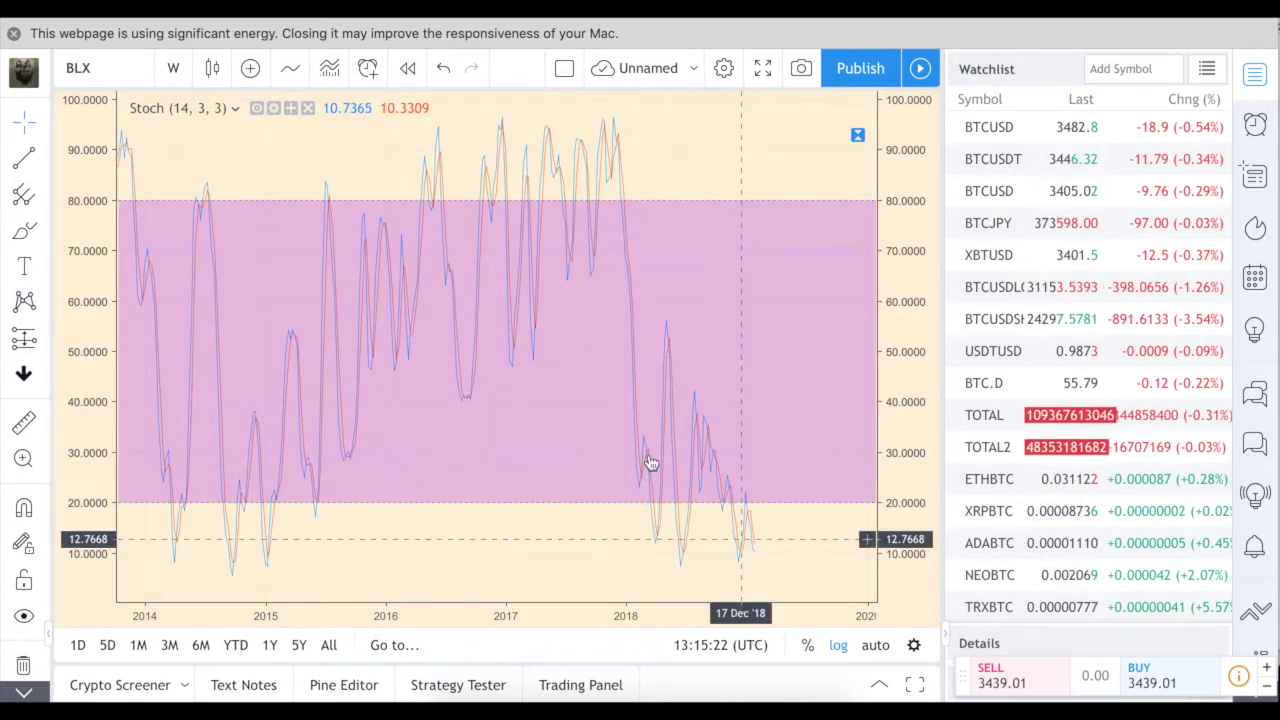
scroll(753, 287, "up", 3)
scroll(753, 287, "up", 5)
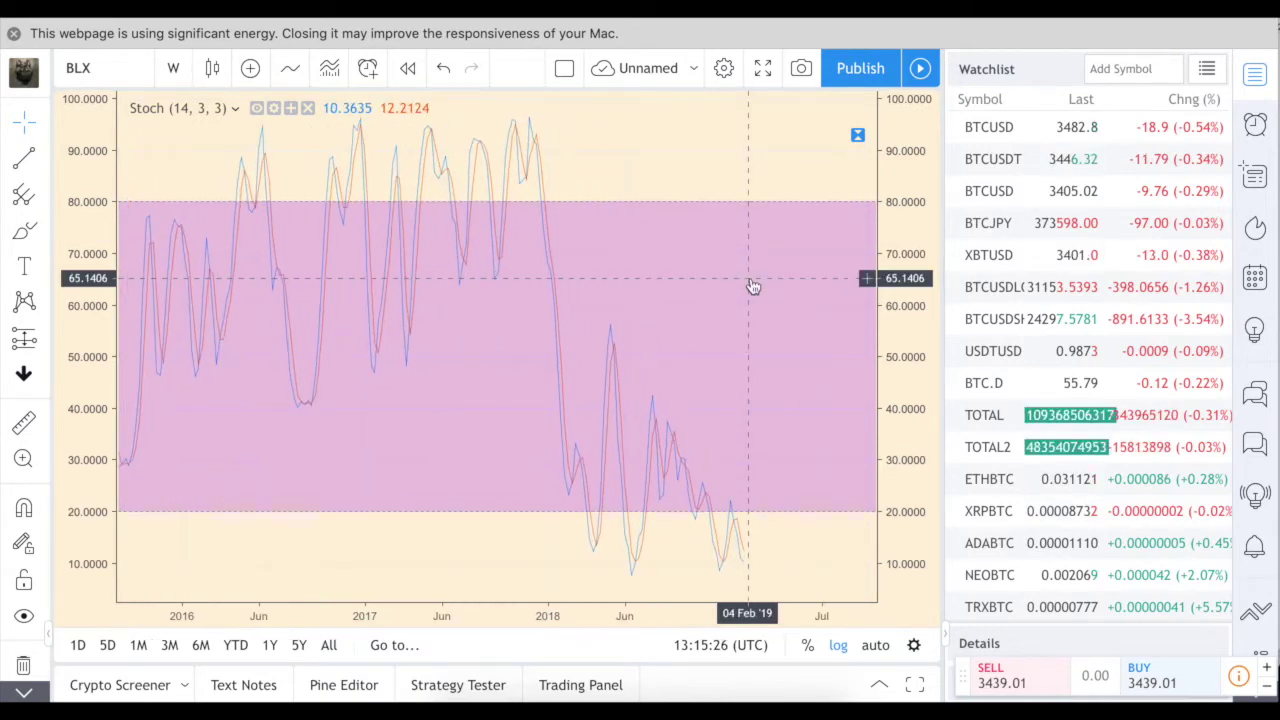
scroll(753, 287, "up", 2)
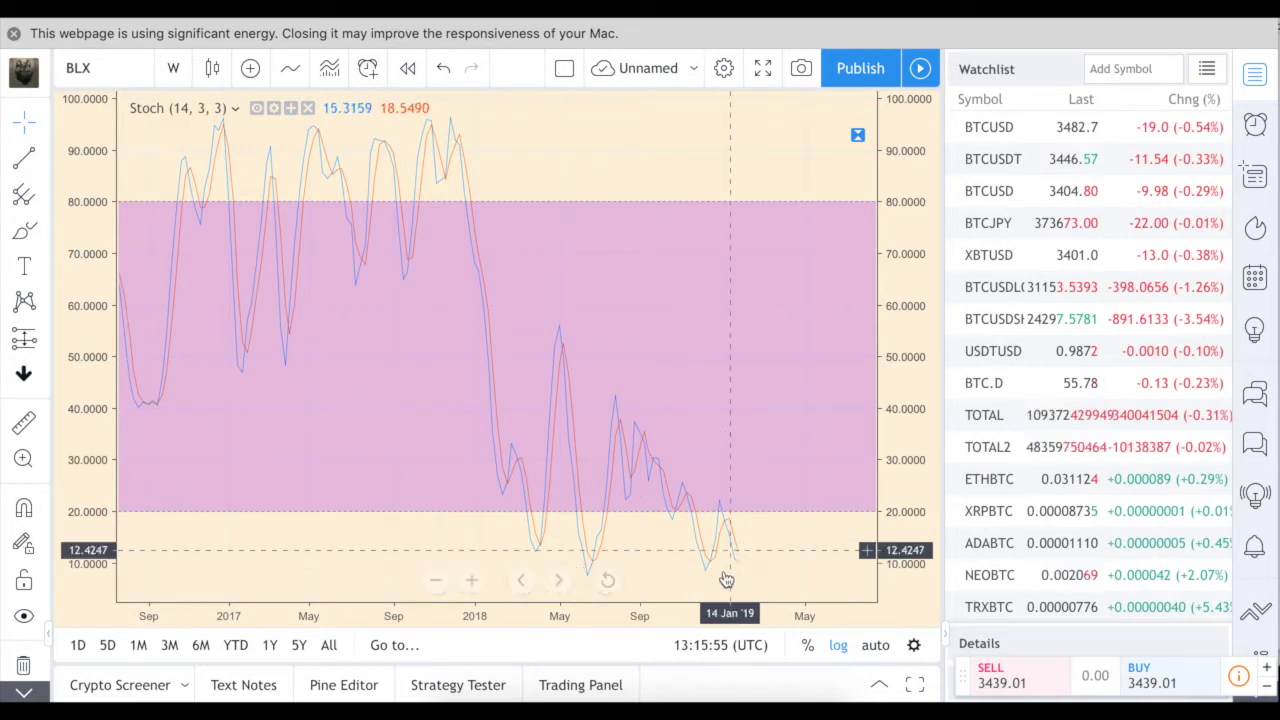
scroll(732, 560, "up", 5)
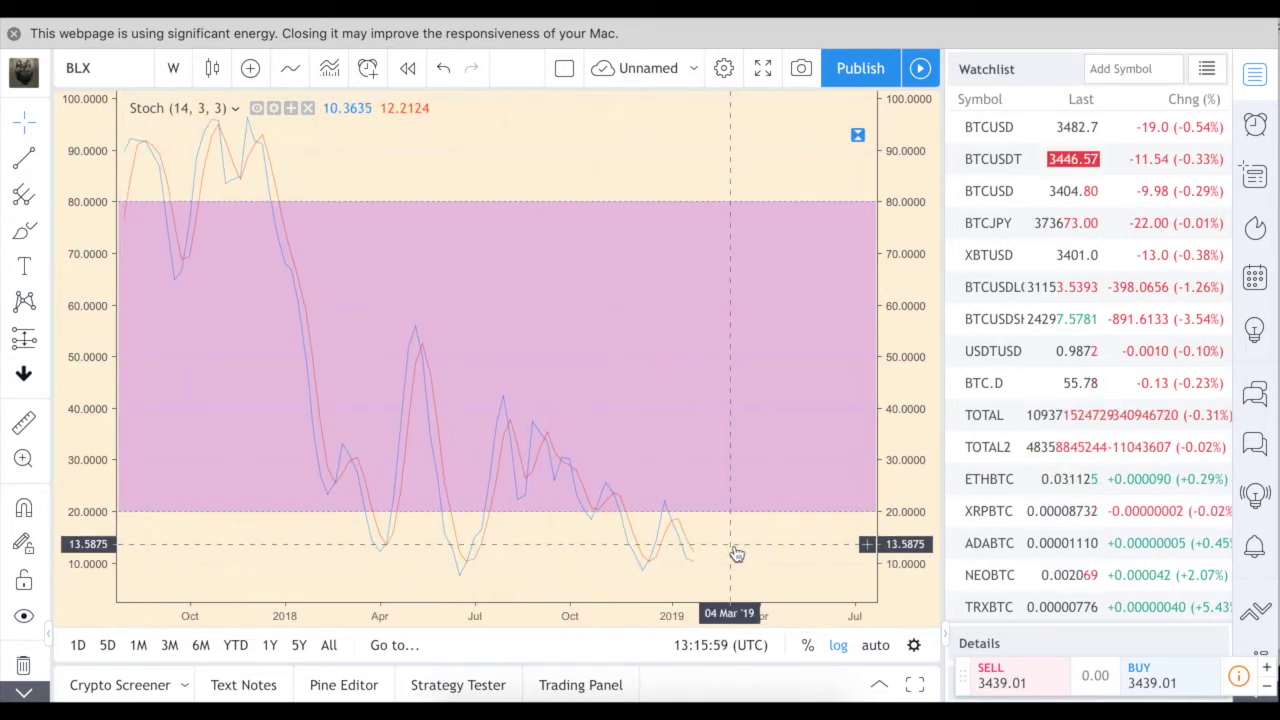
Try a trend line under the Stochastic's lows from 11 Jun '18 to 01 Apr '19, adjust its ends and delete it.
left_click(24, 159)
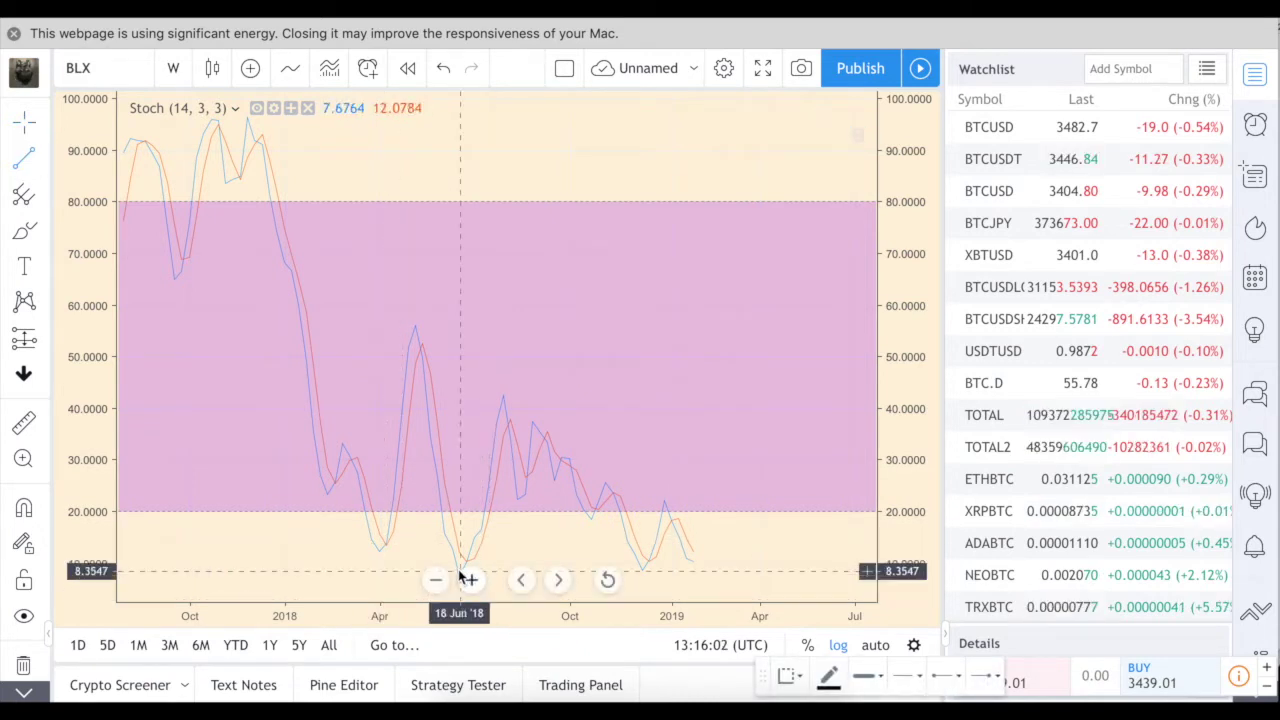
left_click(455, 570)
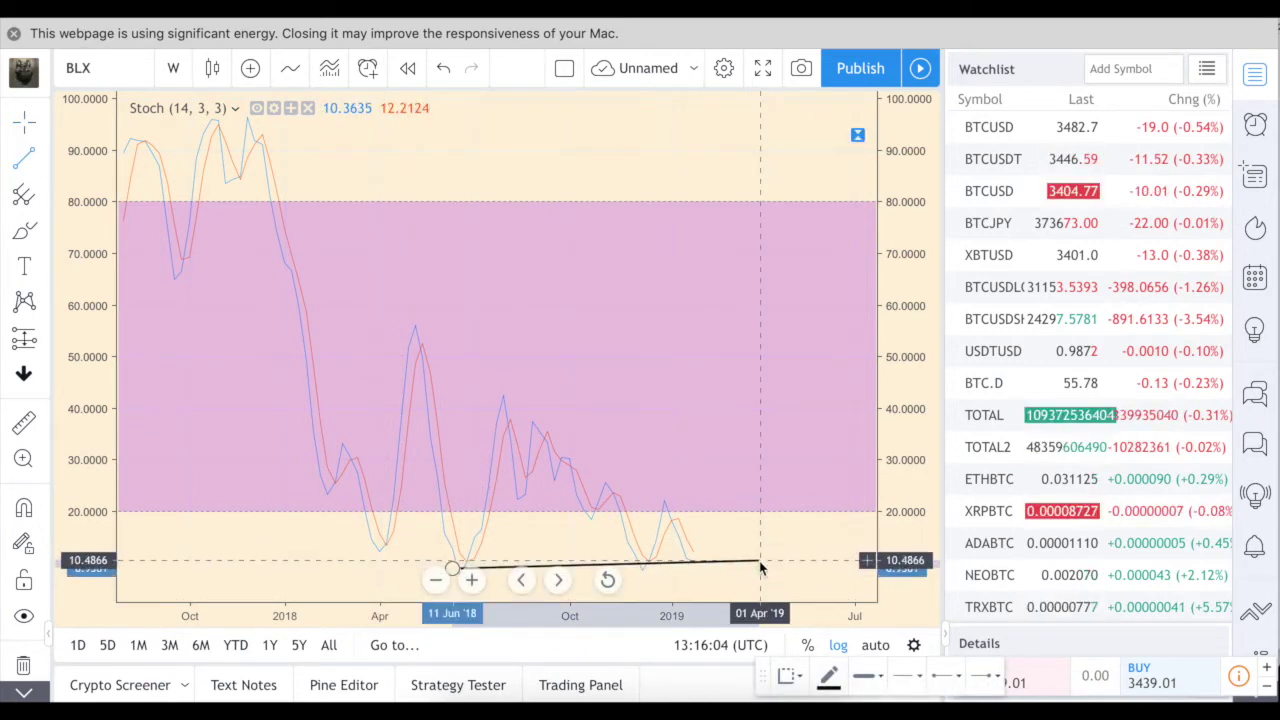
left_click(759, 562)
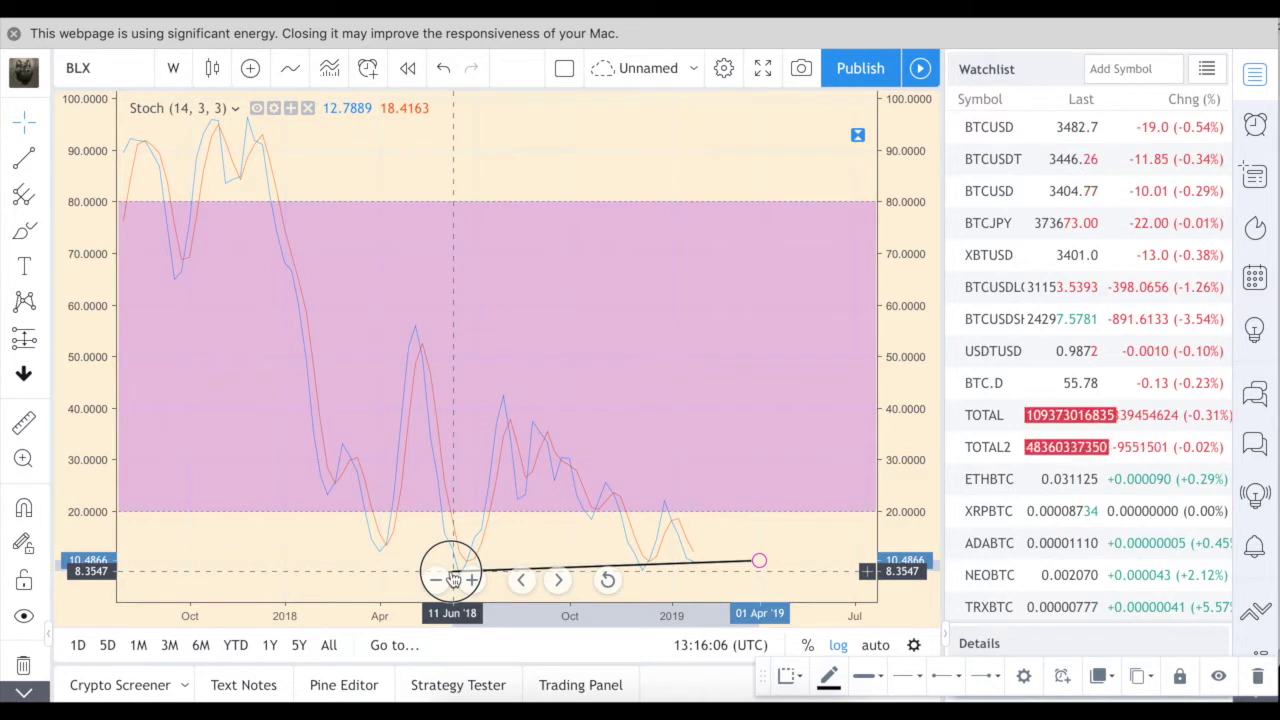
left_click(760, 563)
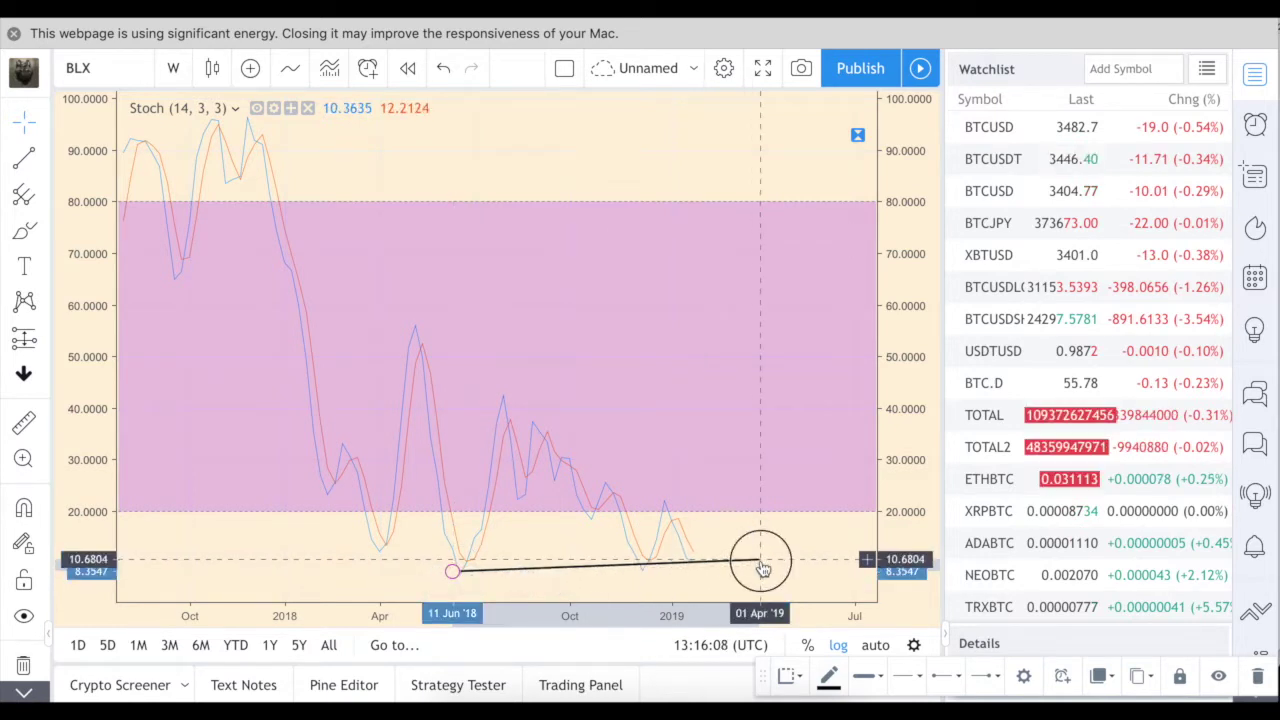
left_click_drag(763, 569, 763, 574)
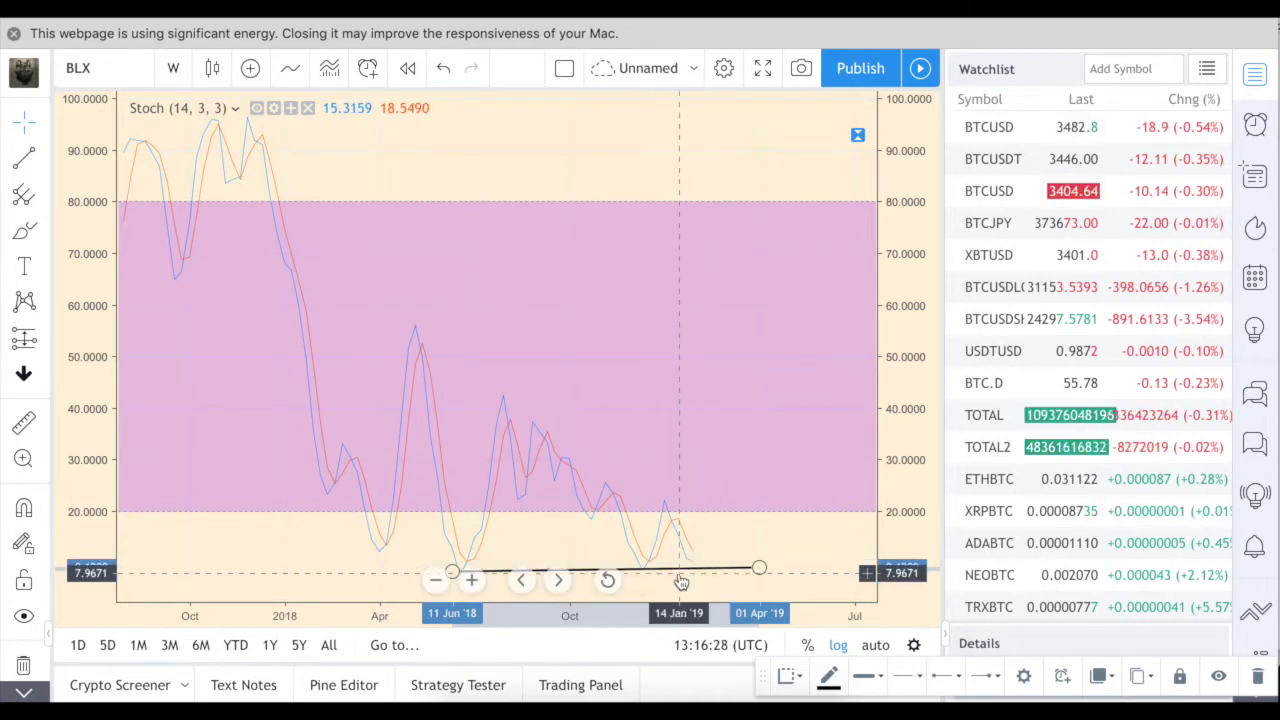
key("Delete")
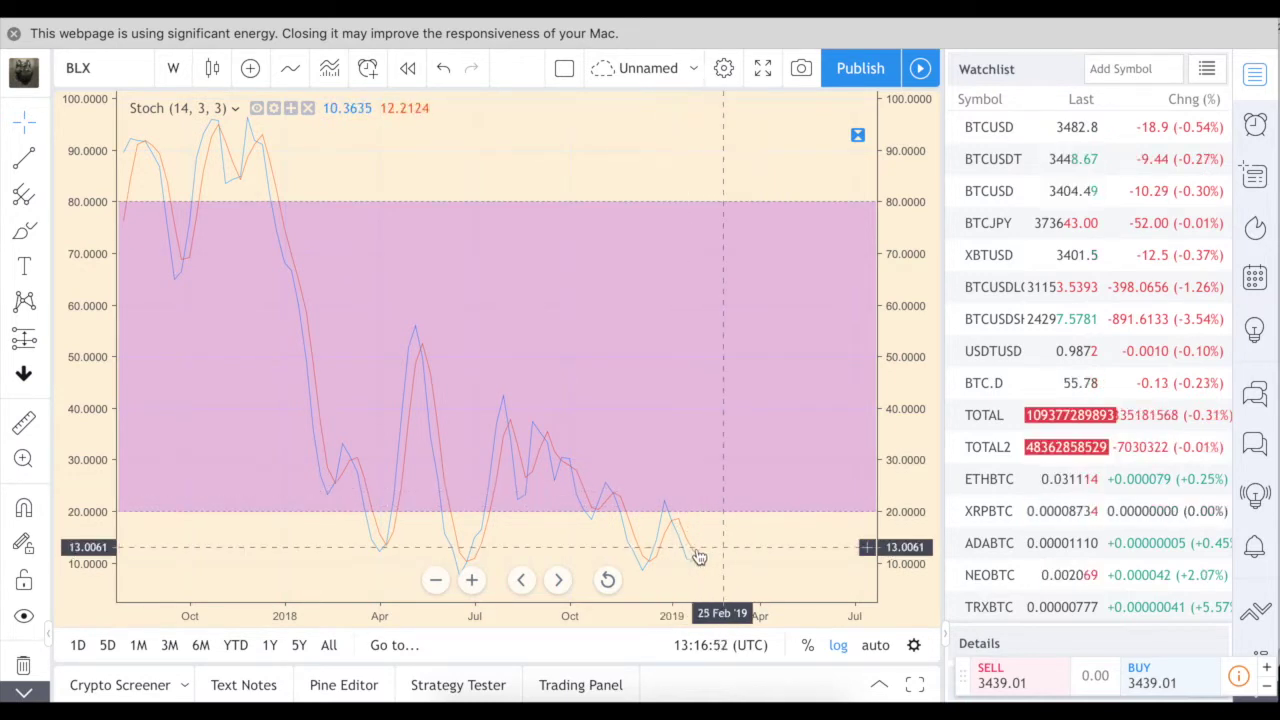
Restore the weekly price chart above the Stochastic pane, showing 2016 to early 2019.
left_click(718, 319)
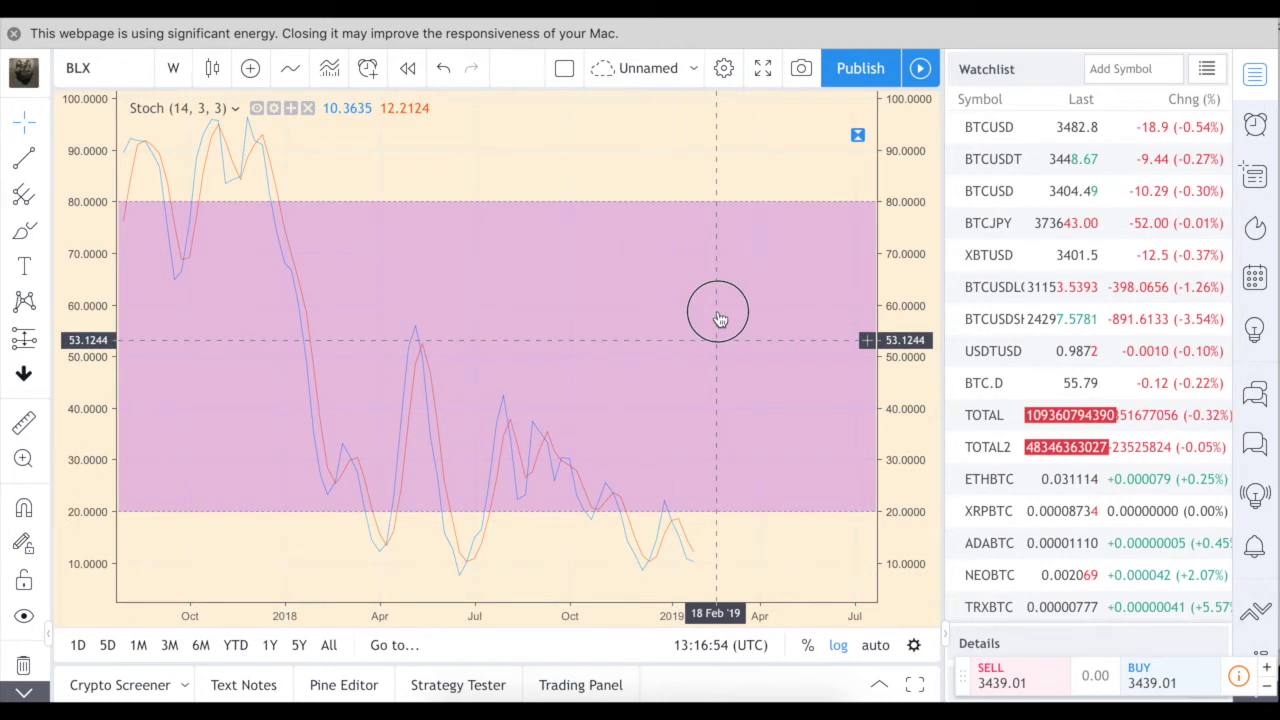
left_click(718, 319)
scroll(726, 428, "down", 5)
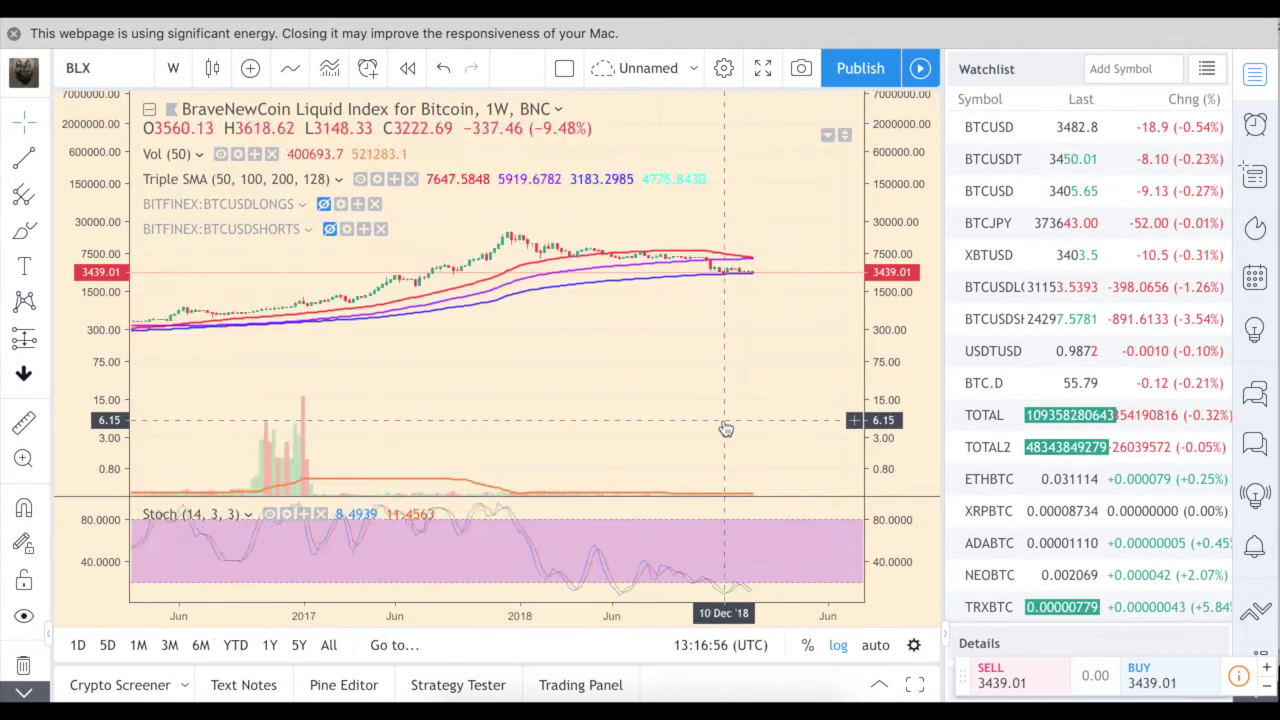
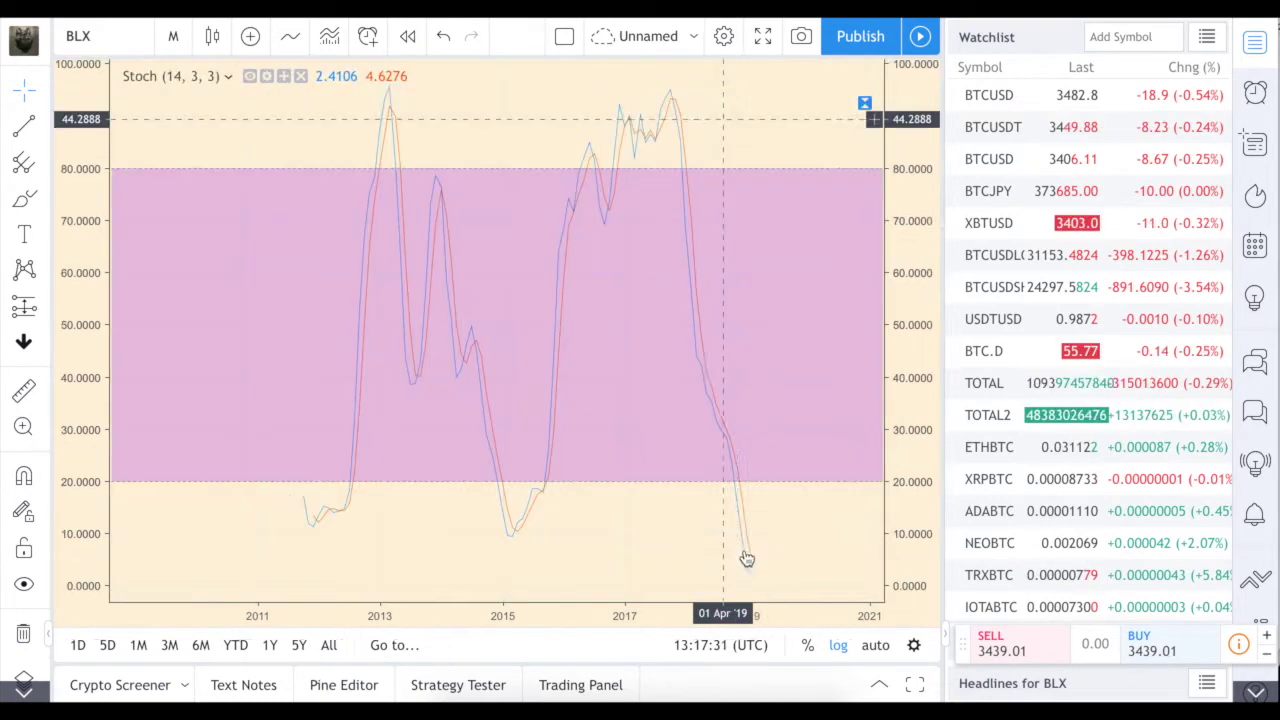
Examine the monthly Stochastic at full size from 2011 to 2019 and restore the price chart above it.
double_click(746, 557)
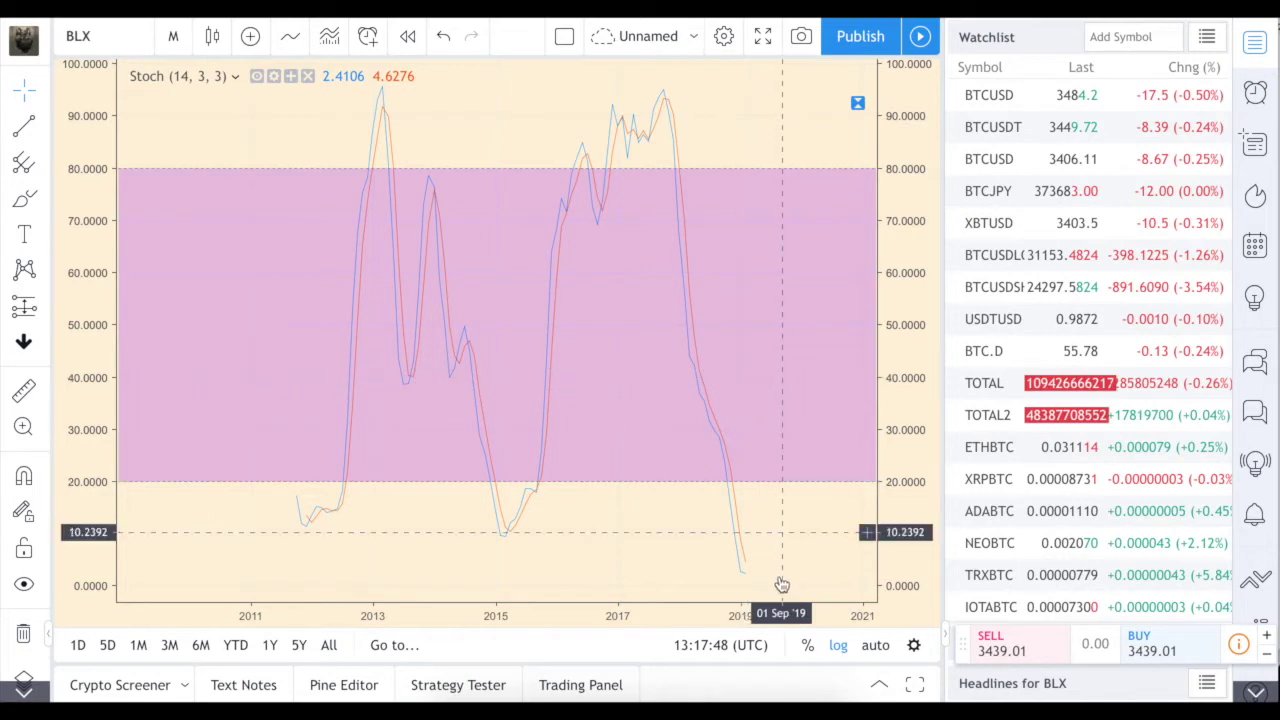
scroll(777, 529, "up", 3)
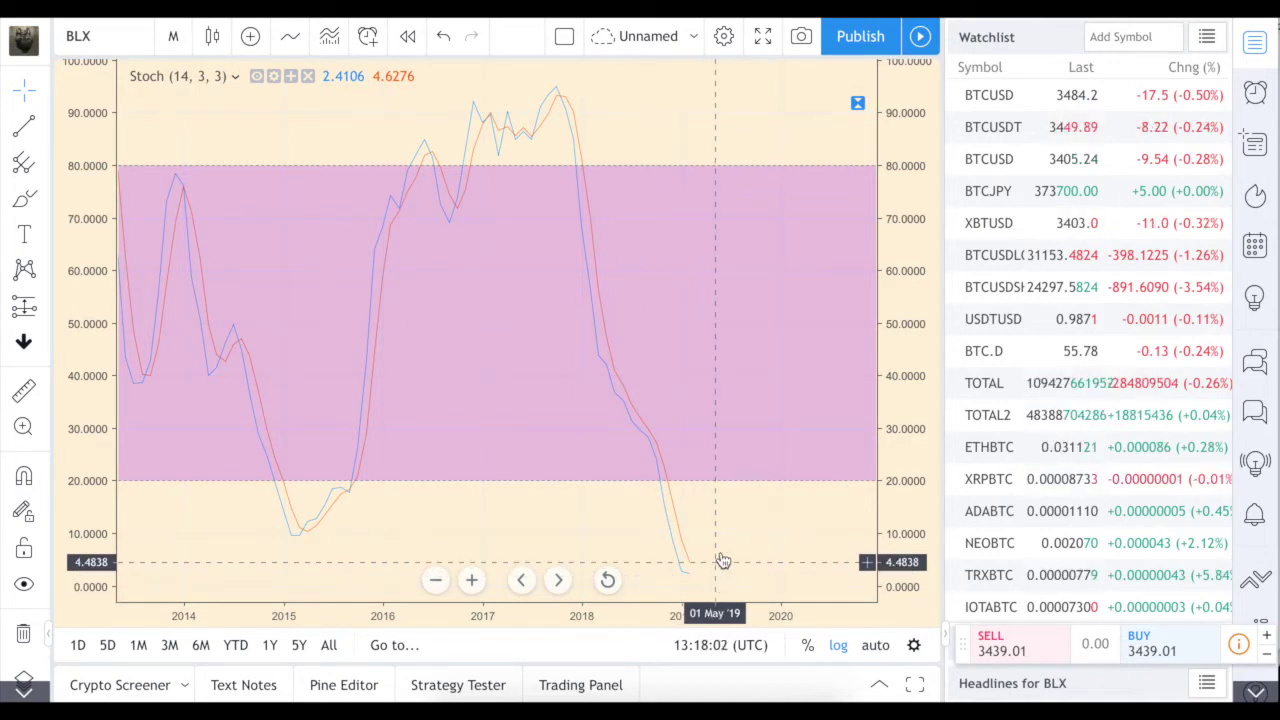
scroll(725, 435, "down", 3)
scroll(725, 435, "down", 2)
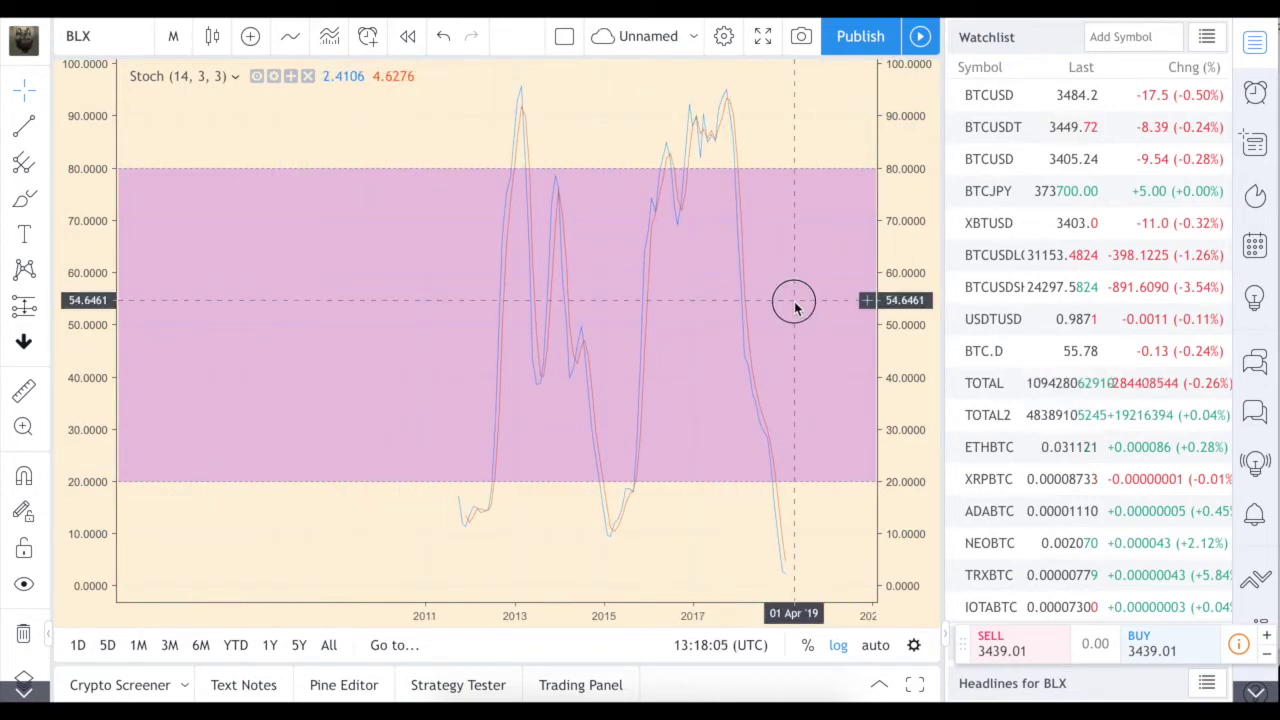
double_click(794, 303)
scroll(794, 301, "up", 3)
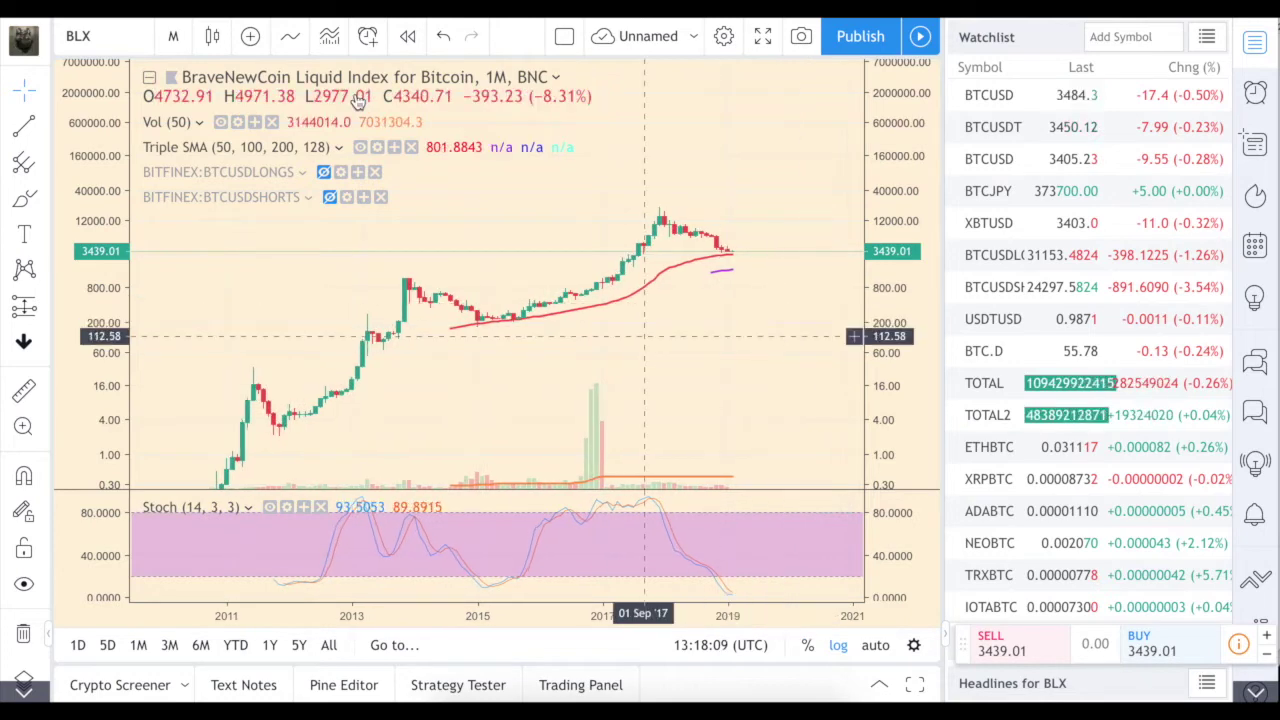
Add the built-in Stochastic RSI indicator to the monthly Bitcoin chart and decline the upgrade offer.
left_click(289, 36)
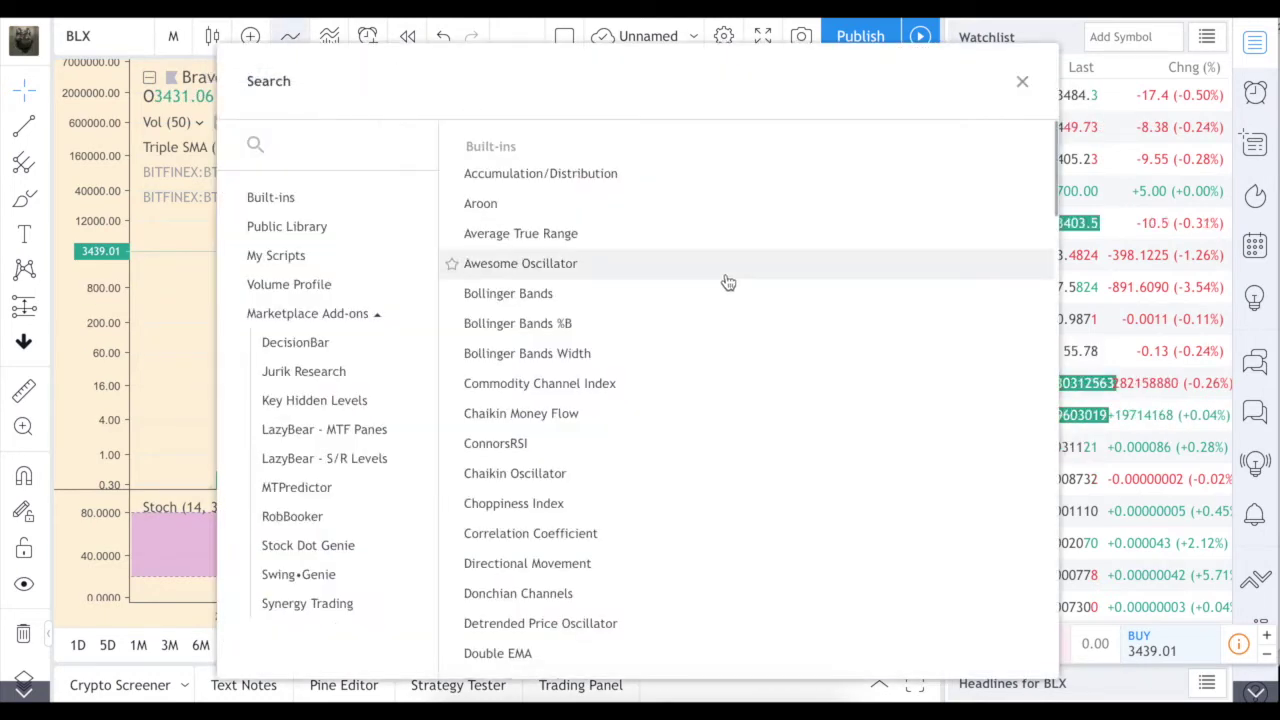
scroll(692, 466, "down", 7)
scroll(694, 466, "down", 7)
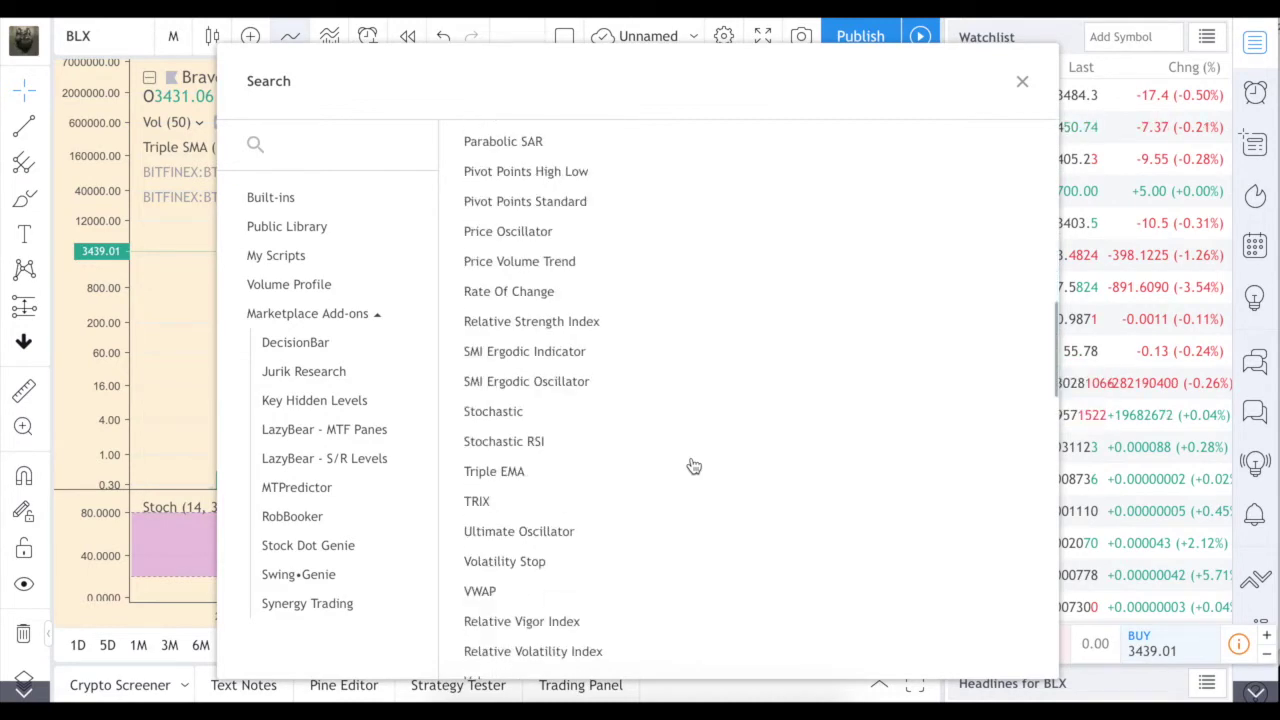
left_click(538, 453)
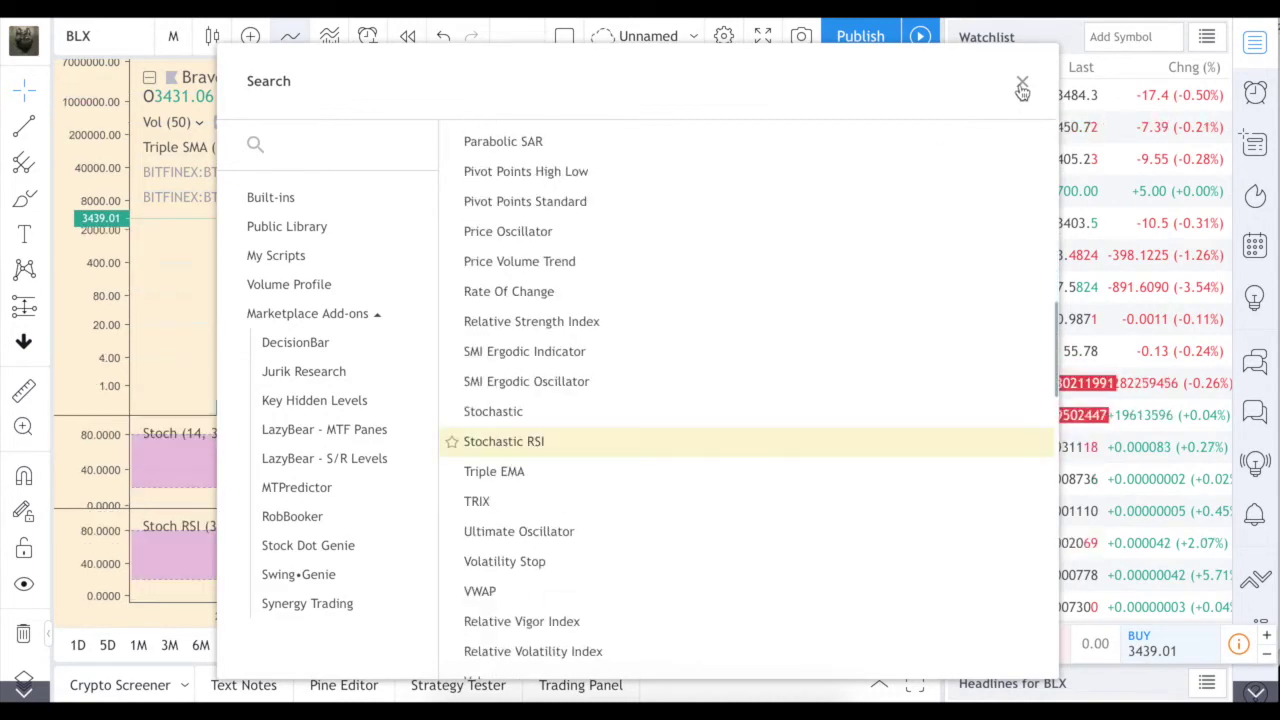
left_click(826, 417)
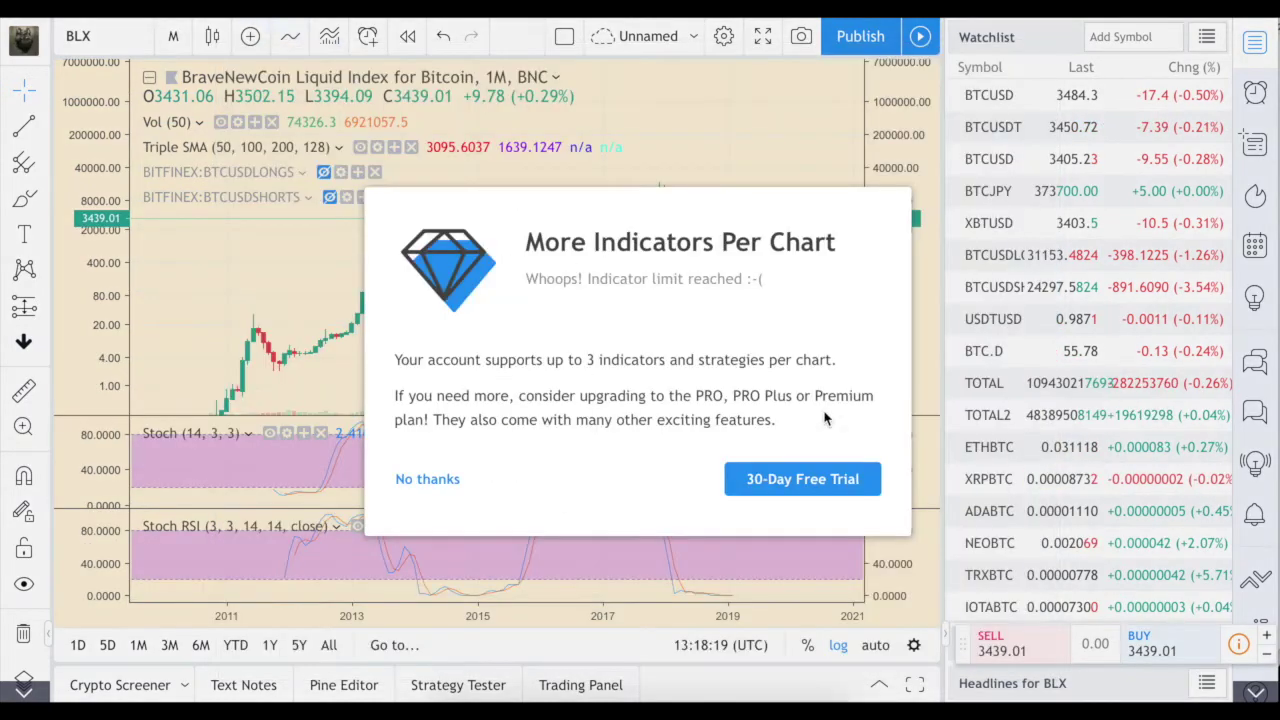
left_click(428, 480)
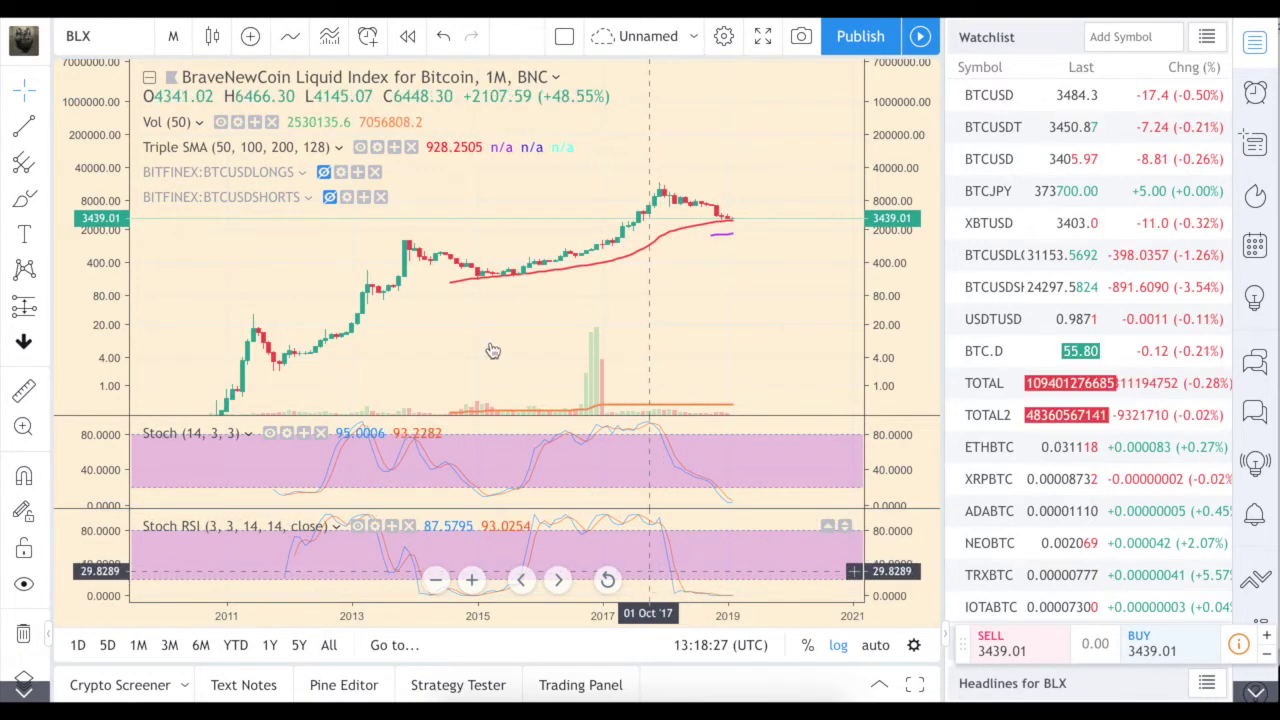
Set the Bitcoin chart's interval back to 1 week to view the Stochastic and Stochastic RSI together.
left_click(182, 36)
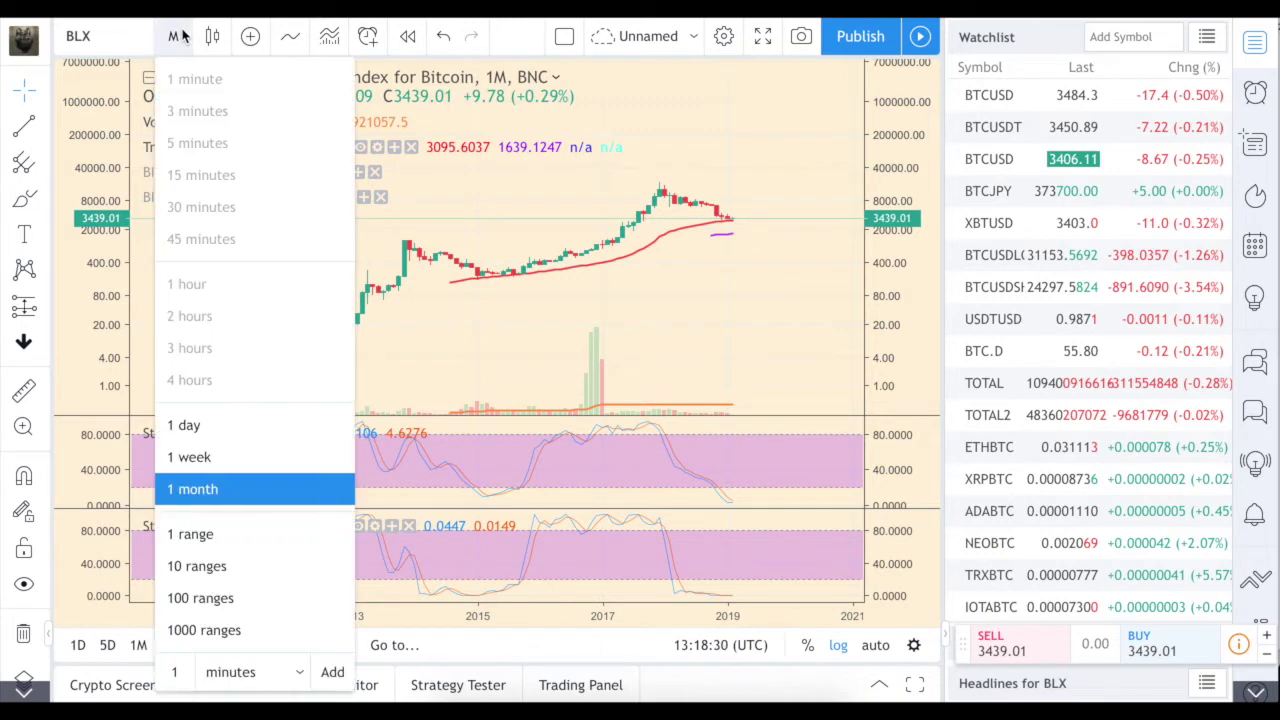
left_click(189, 460)
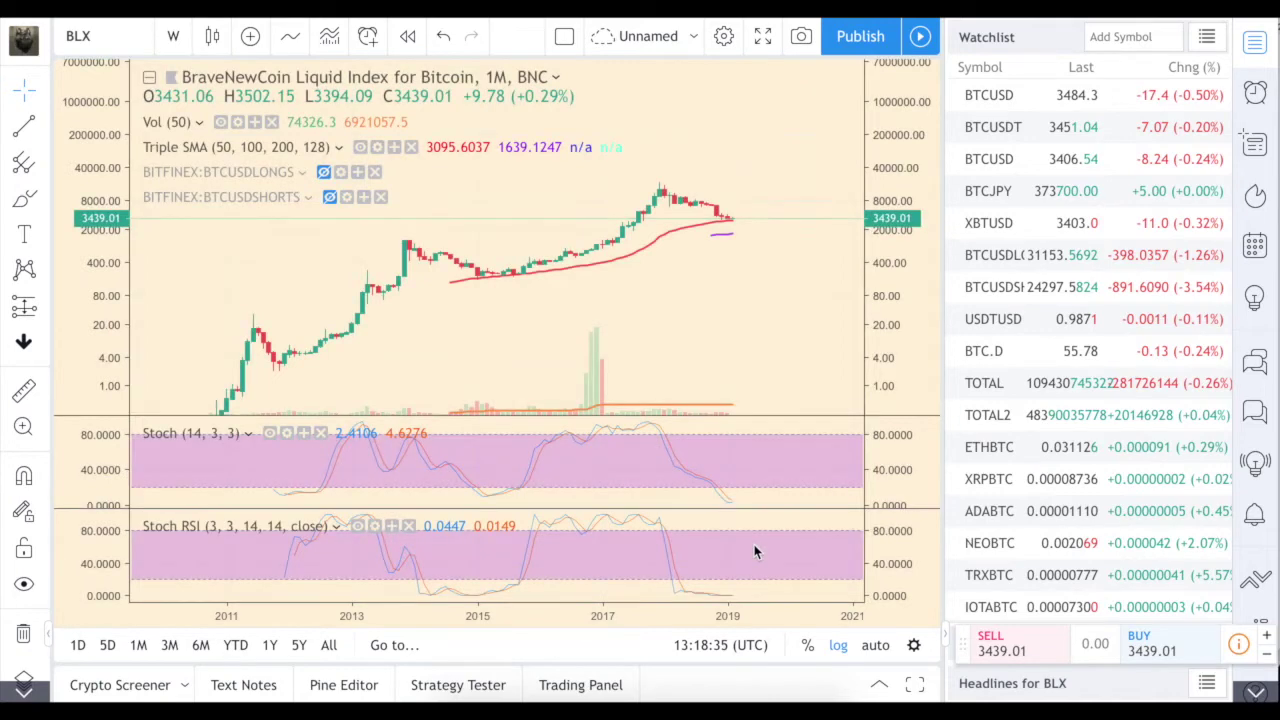
scroll(700, 330, "down", 5)
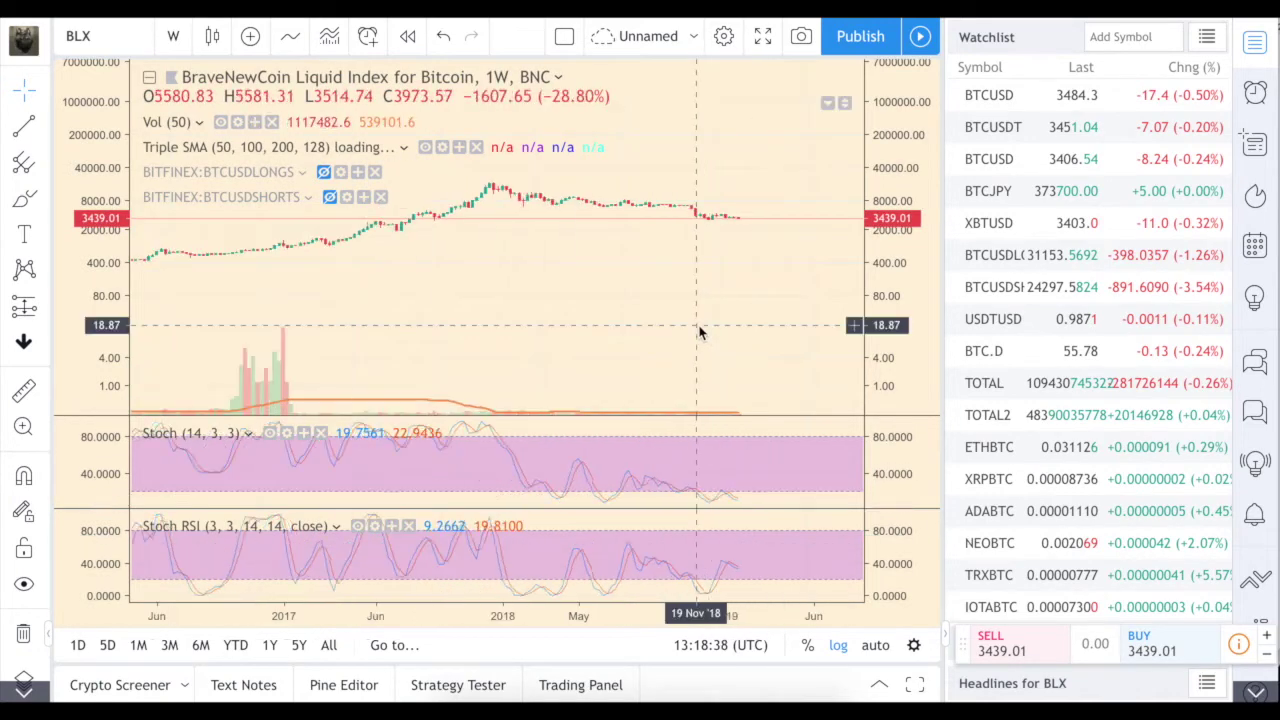
Examine the weekly Stochastic RSI at full size from 2011 to 2019 and restore the price chart above it.
scroll(700, 332, "down", 5)
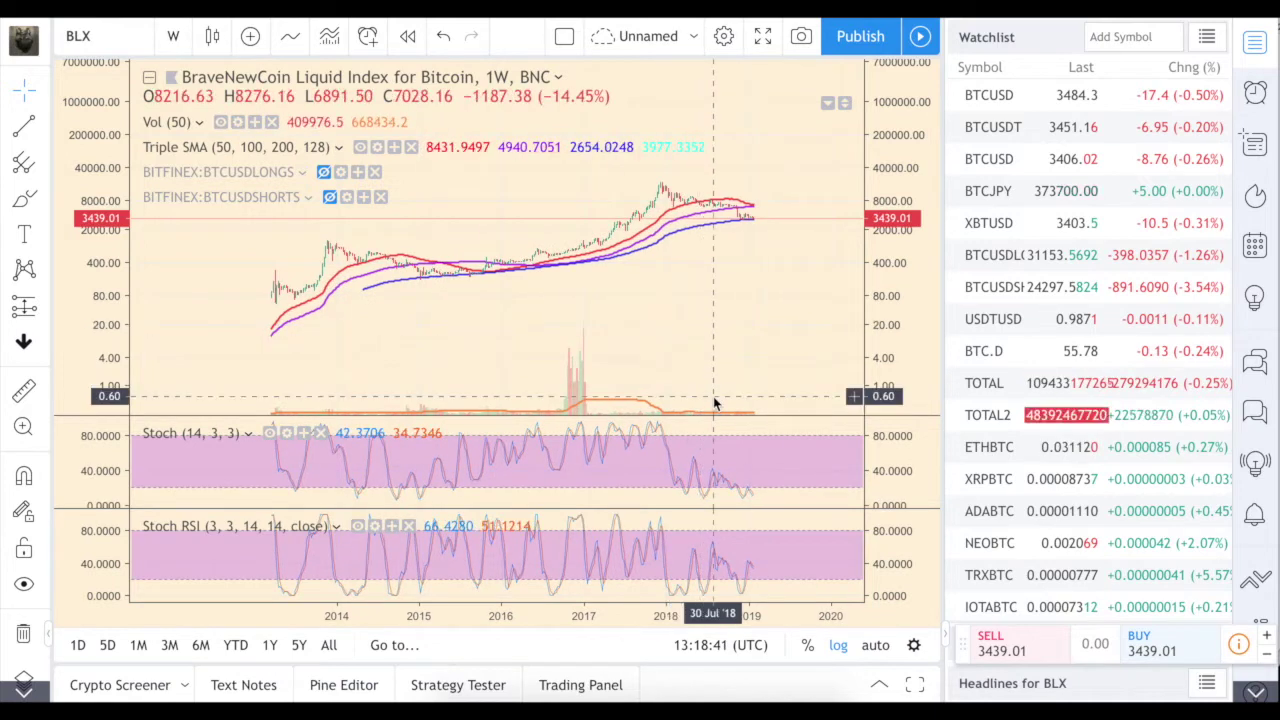
scroll(386, 540, "down", 2)
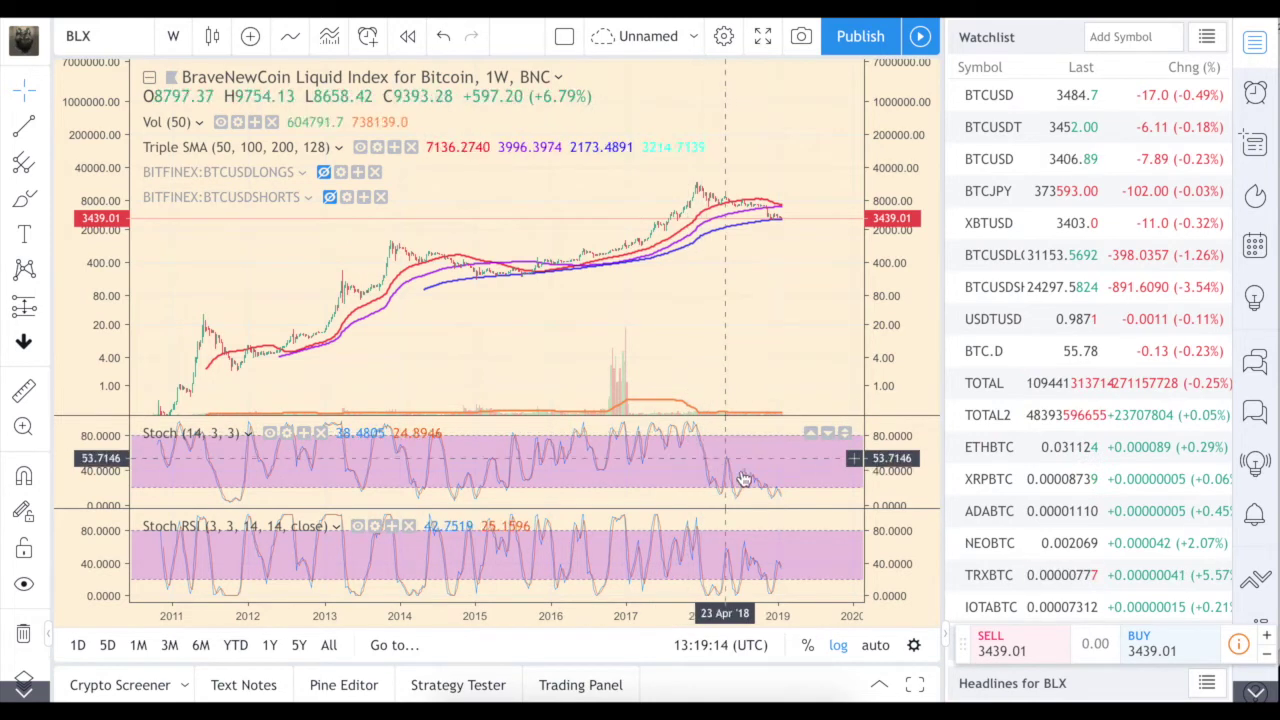
double_click(805, 553)
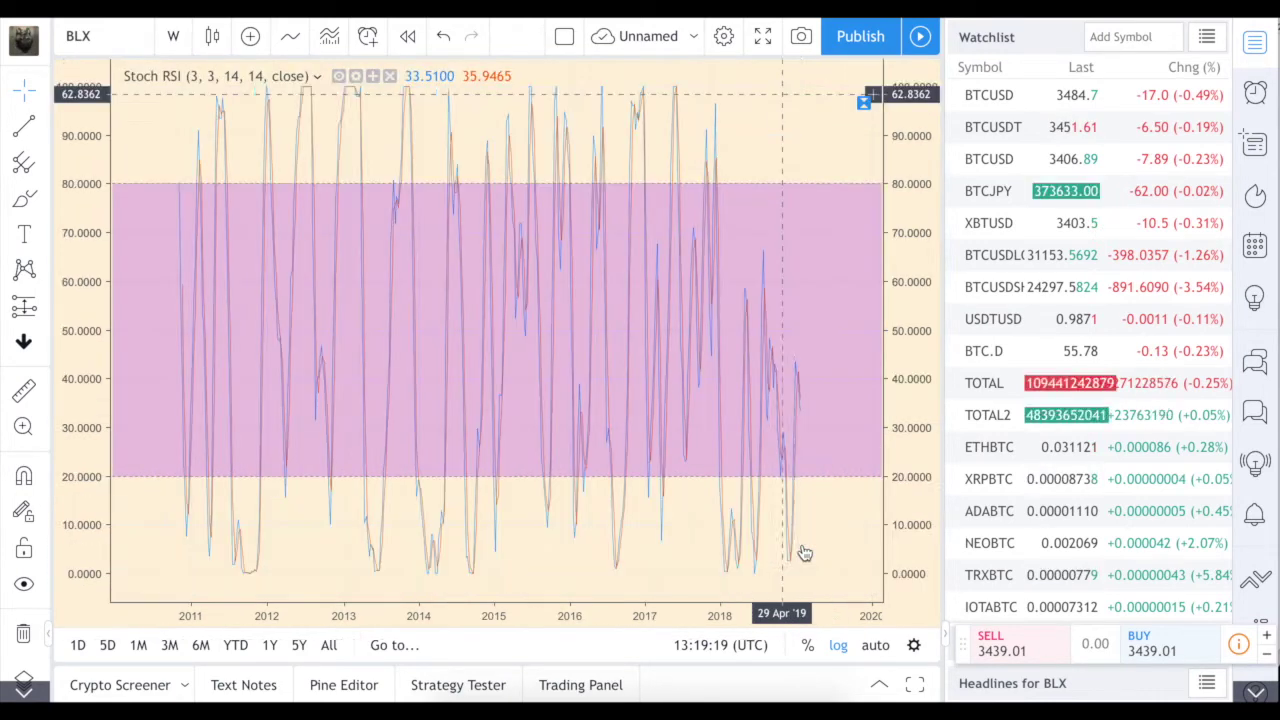
scroll(633, 420, "up", 3)
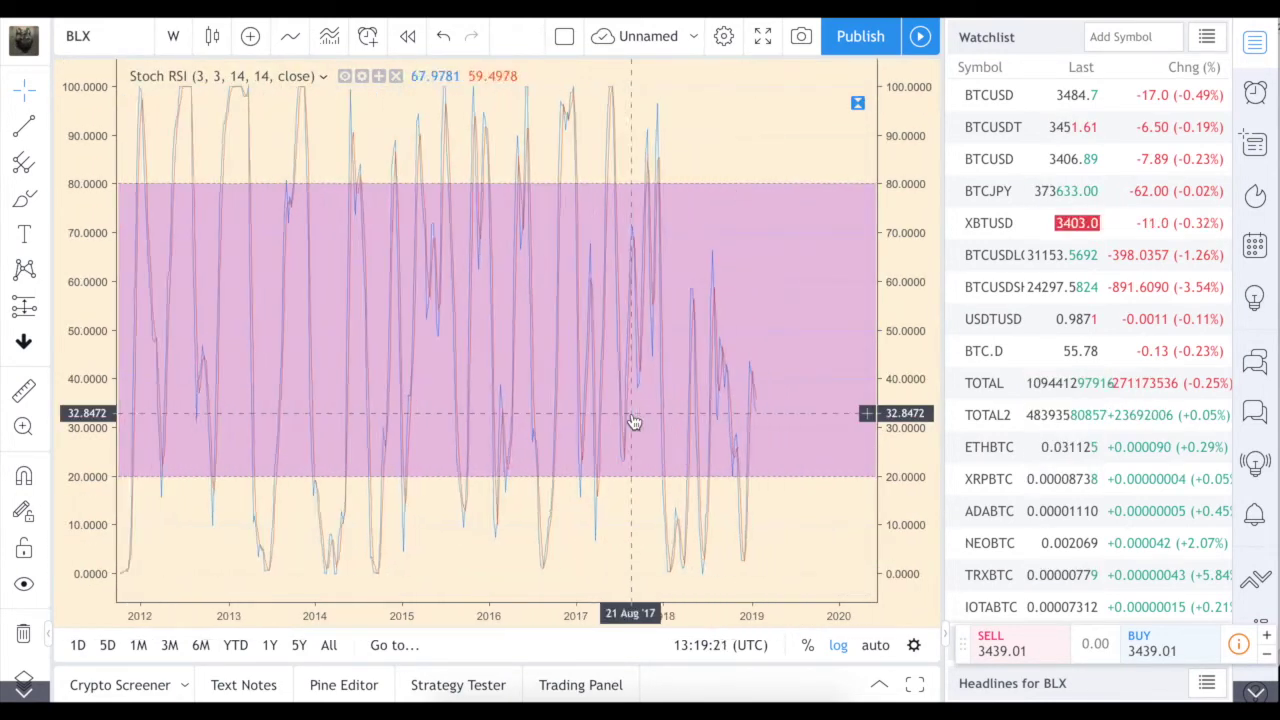
scroll(690, 453, "up", 2)
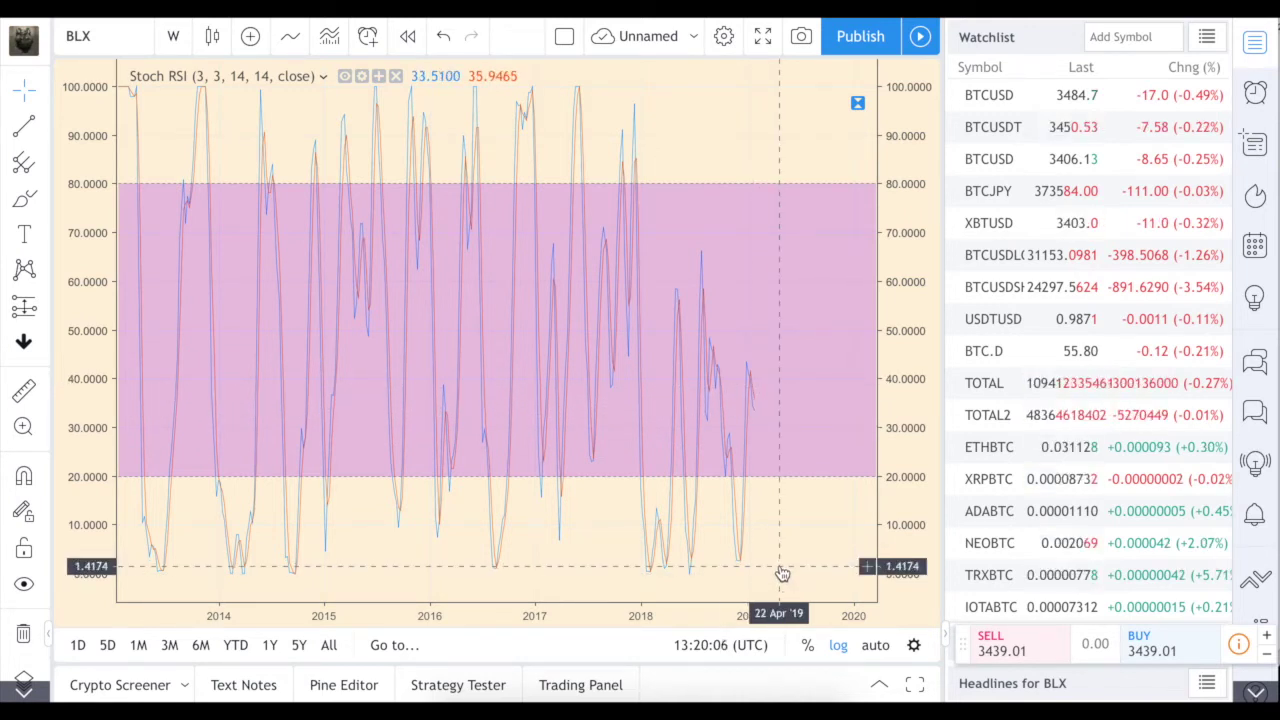
double_click(791, 283)
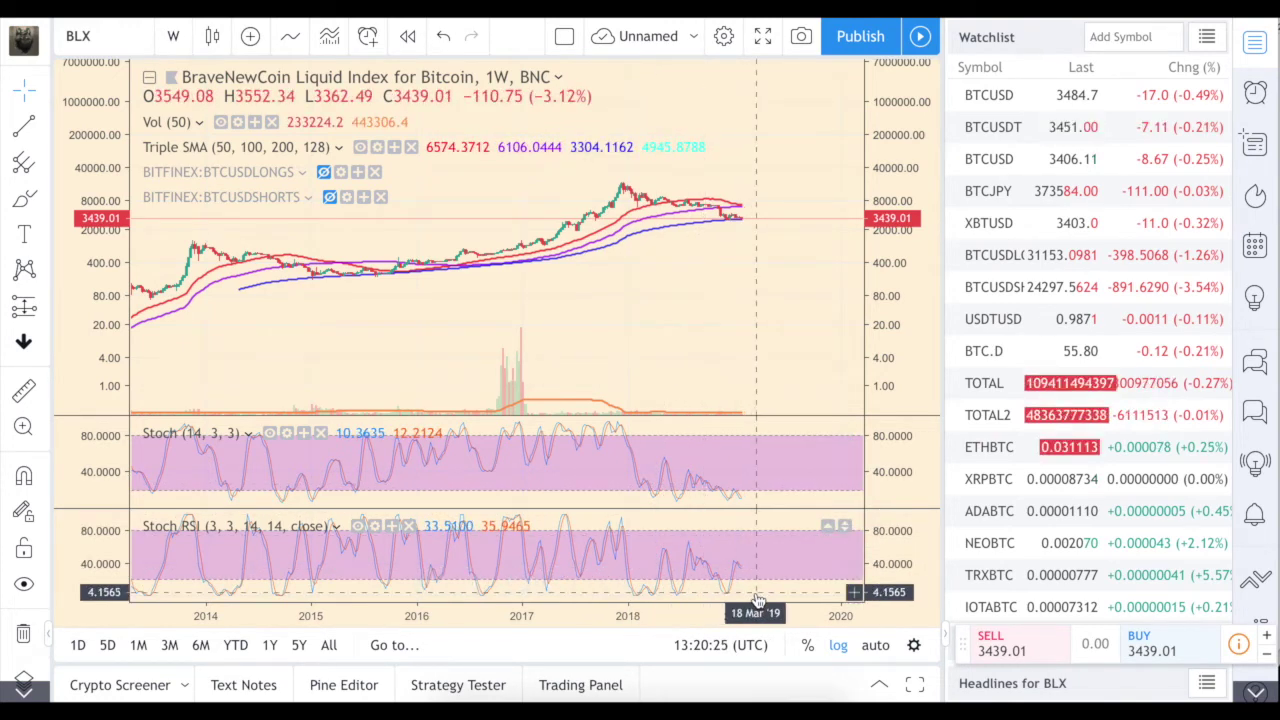
Remove the Stochastic RSI indicator from the Bitcoin chart and set the interval to 1 month.
left_click(409, 527)
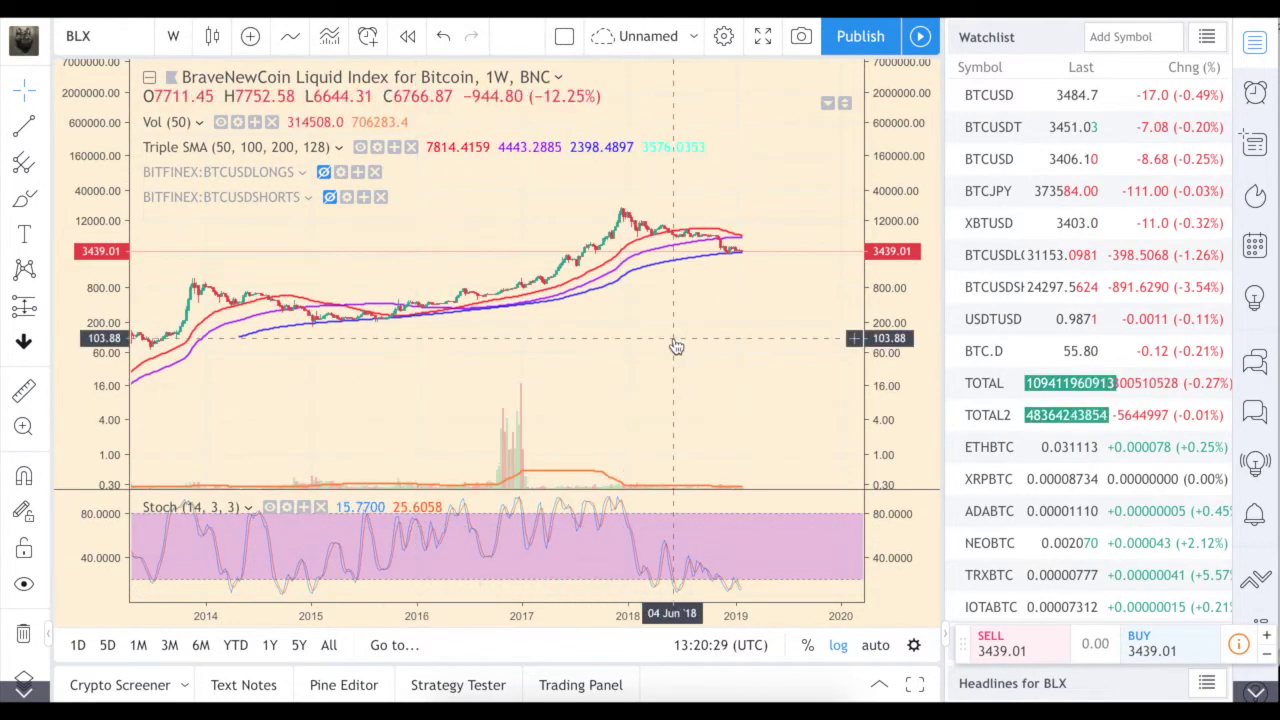
scroll(707, 380, "up", 5)
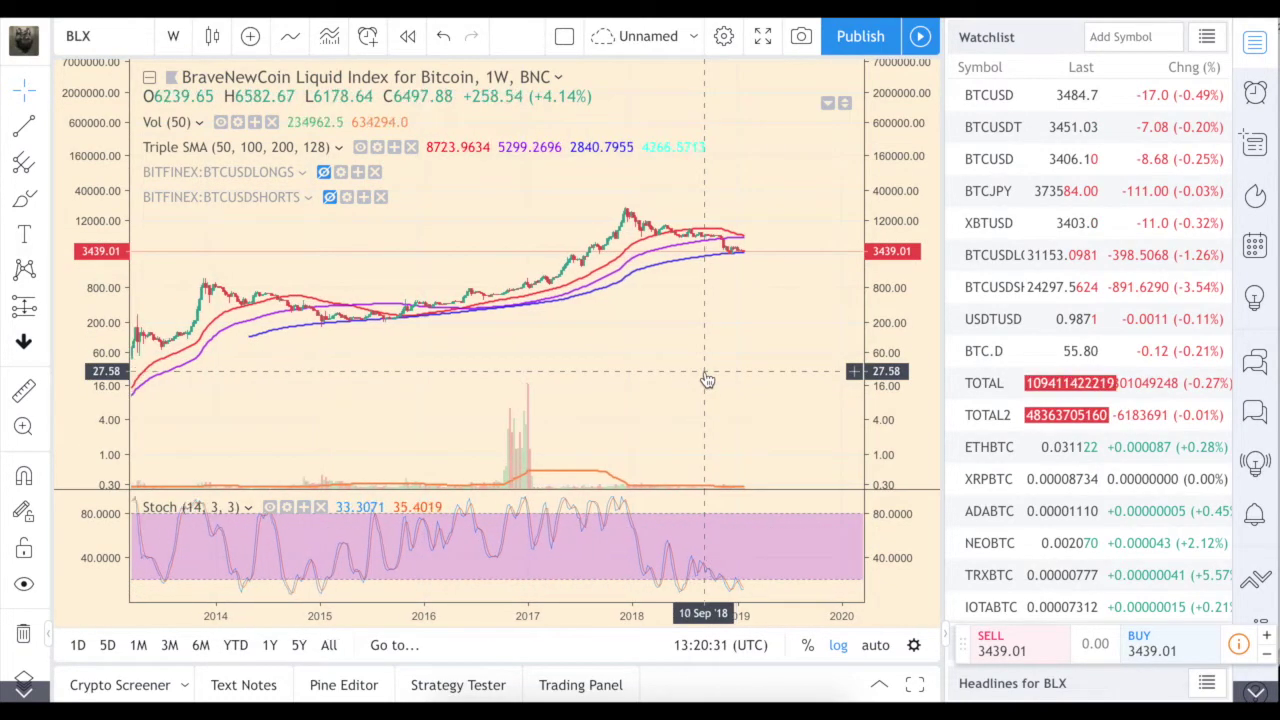
left_click(174, 38)
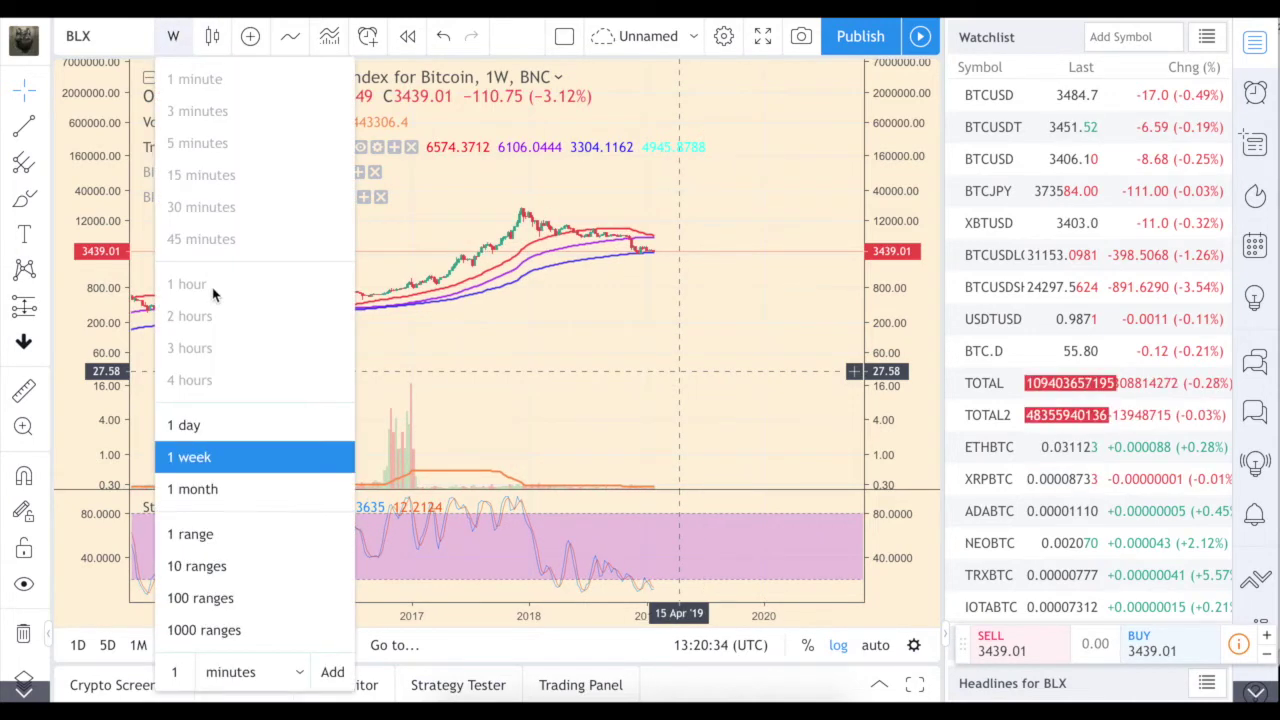
left_click(225, 495)
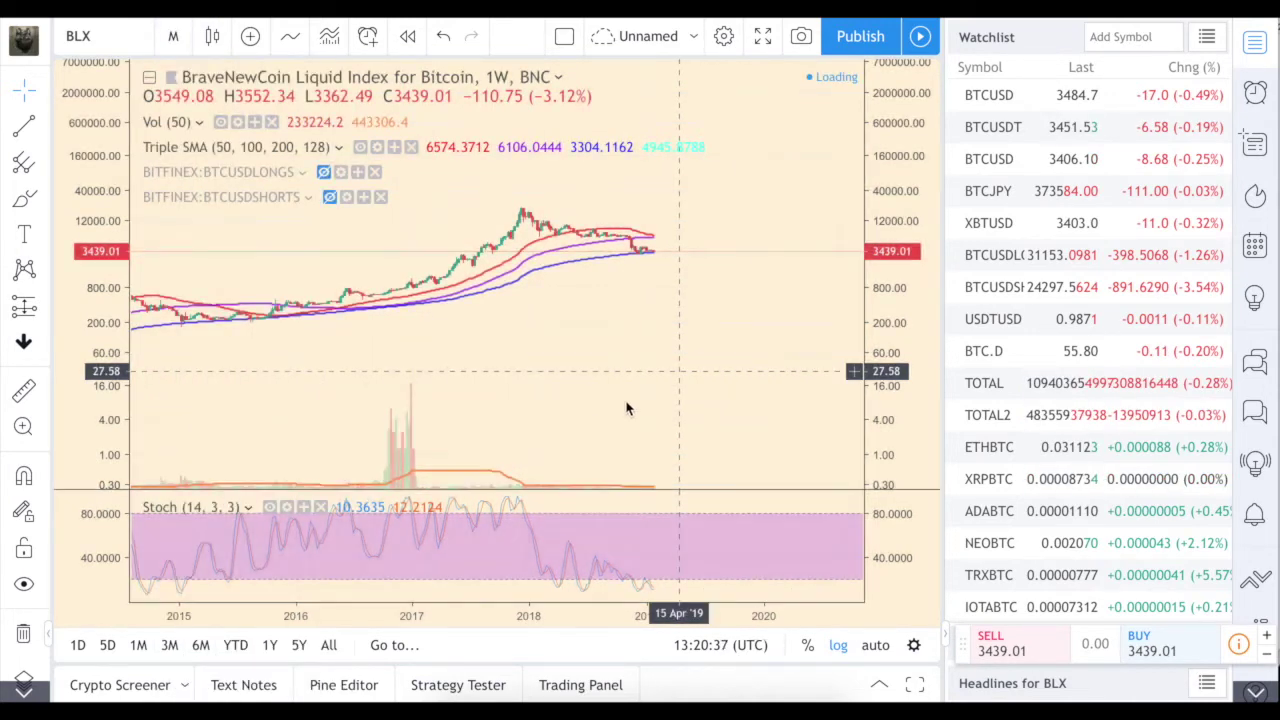
Enlarge the monthly chart's price and time scales to examine the 2017 to 2019 candles against the 50 and 100 moving averages.
scroll(662, 365, "up", 3)
left_click_drag(886, 457, 885, 327)
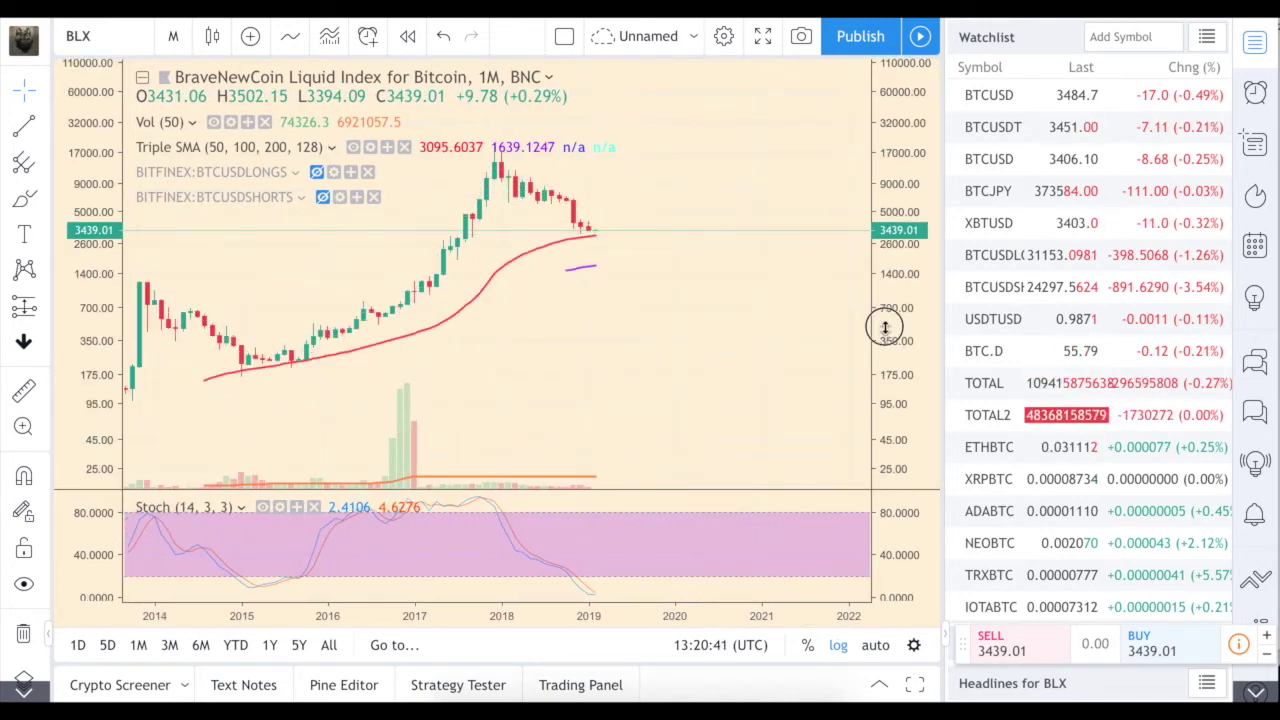
scroll(789, 294, "up", 3)
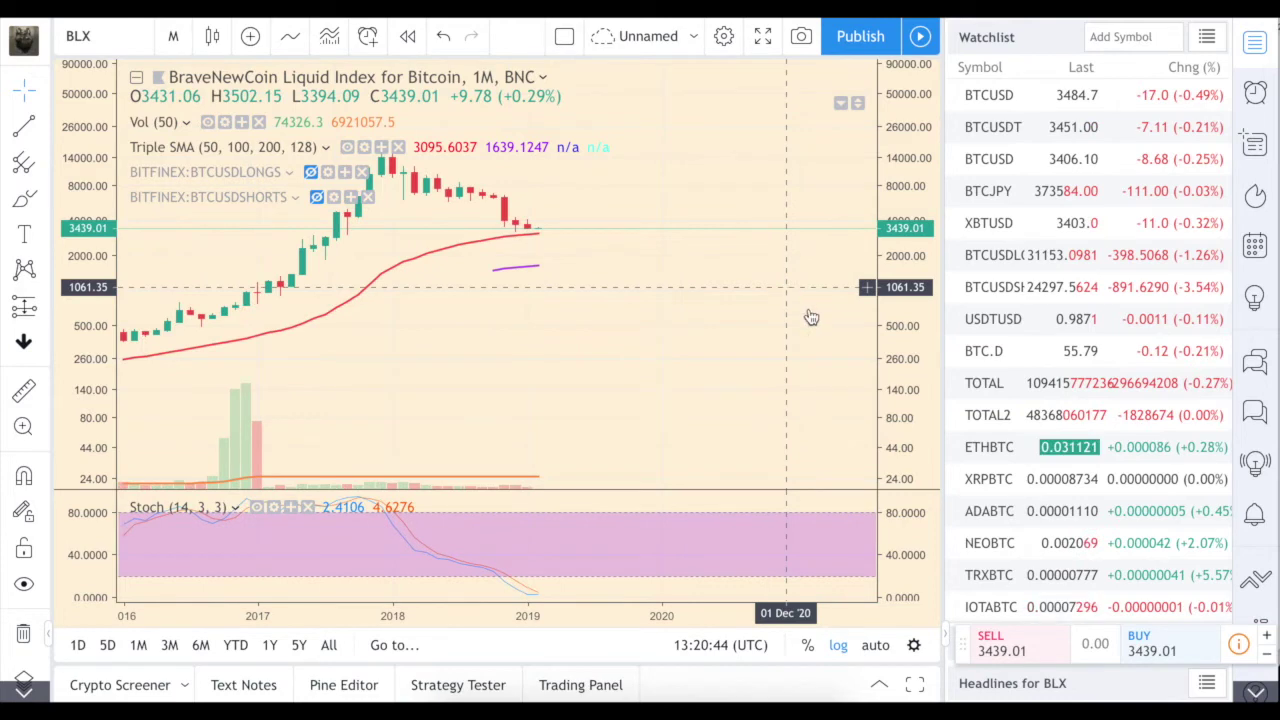
left_click_drag(903, 429, 903, 280)
left_click_drag(739, 324, 760, 369)
left_click_drag(917, 434, 853, 317)
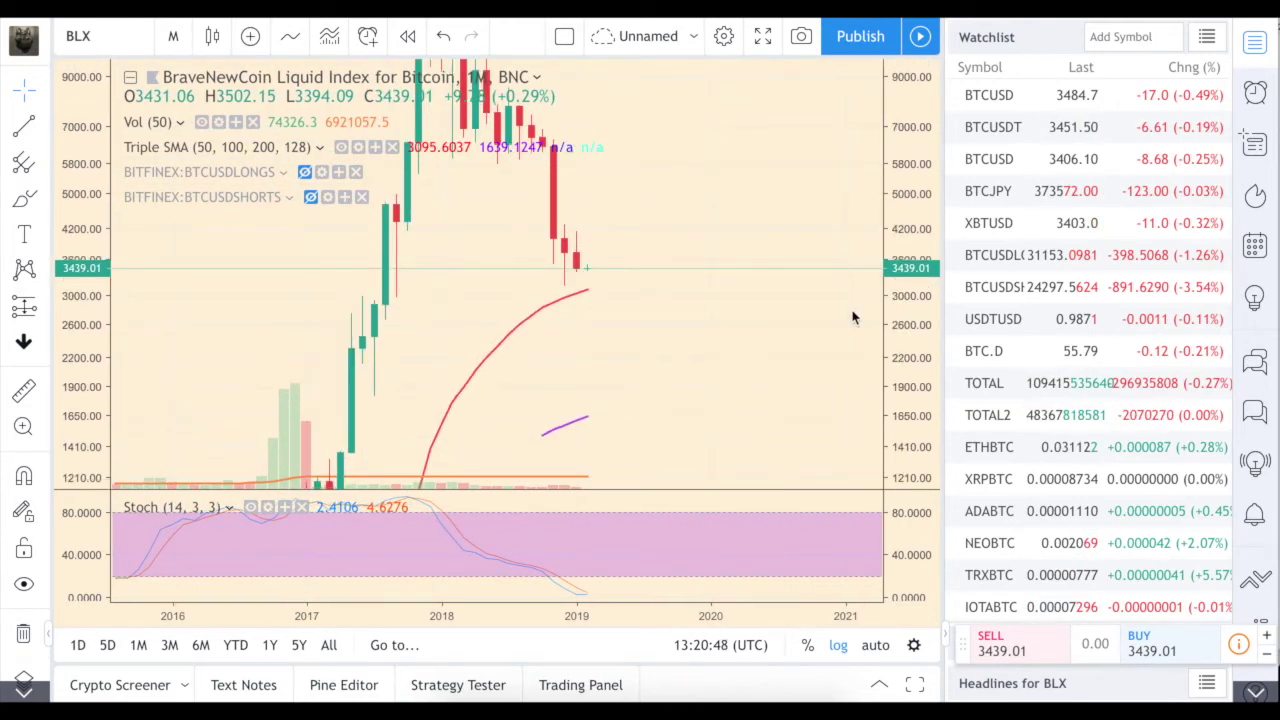
scroll(666, 297, "up", 2)
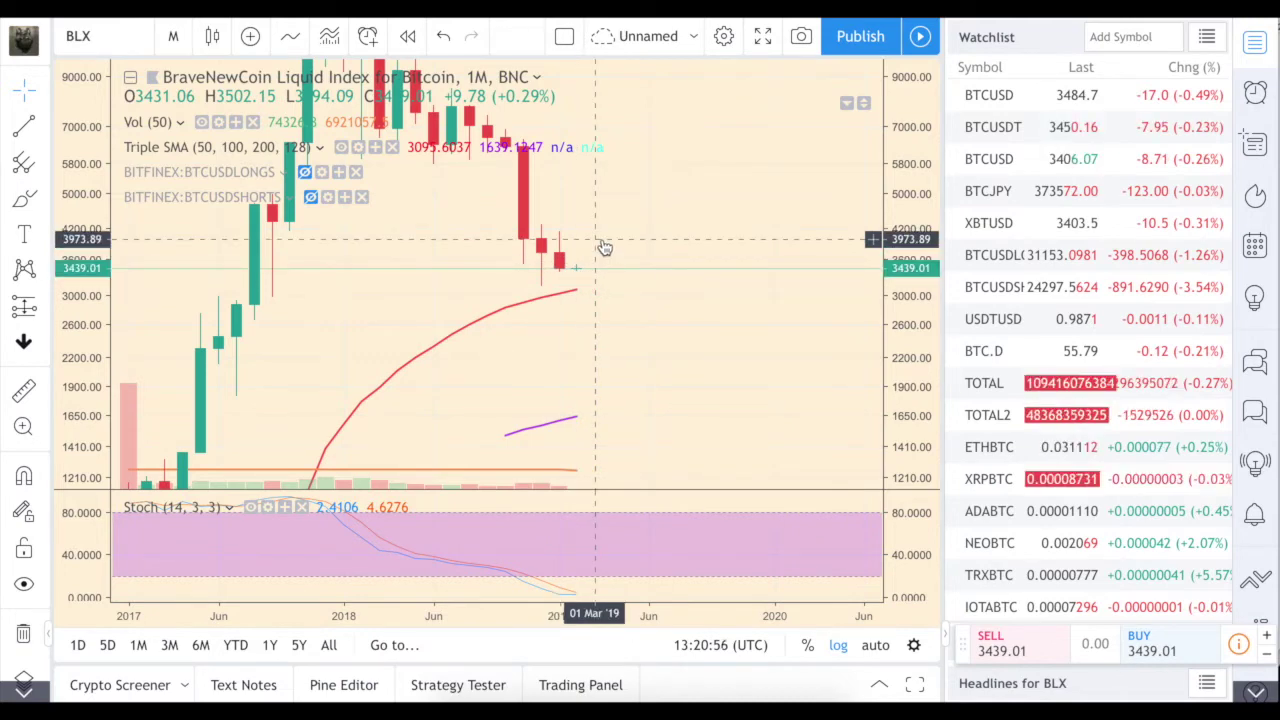
Set the Bitcoin chart's interval back to 1 week, showing the candles from August 2018 to early 2019.
left_click(172, 37)
left_click(210, 456)
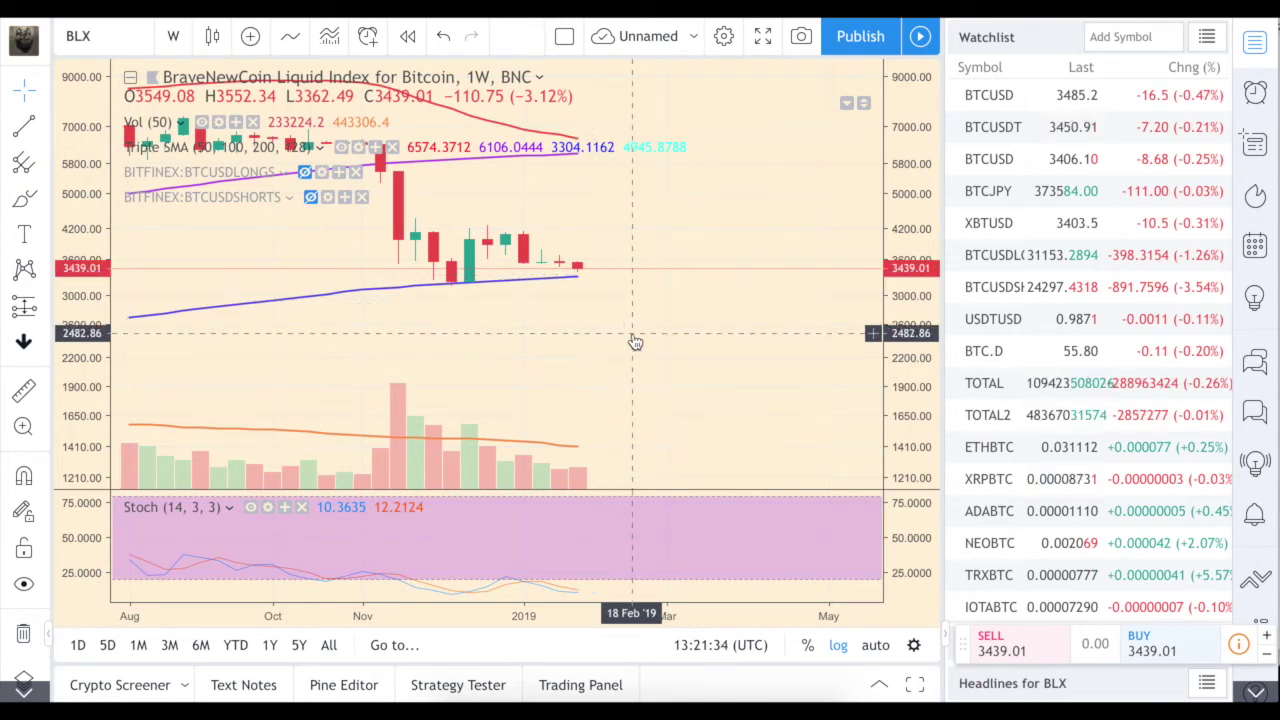
scroll(634, 340, "down", 1)
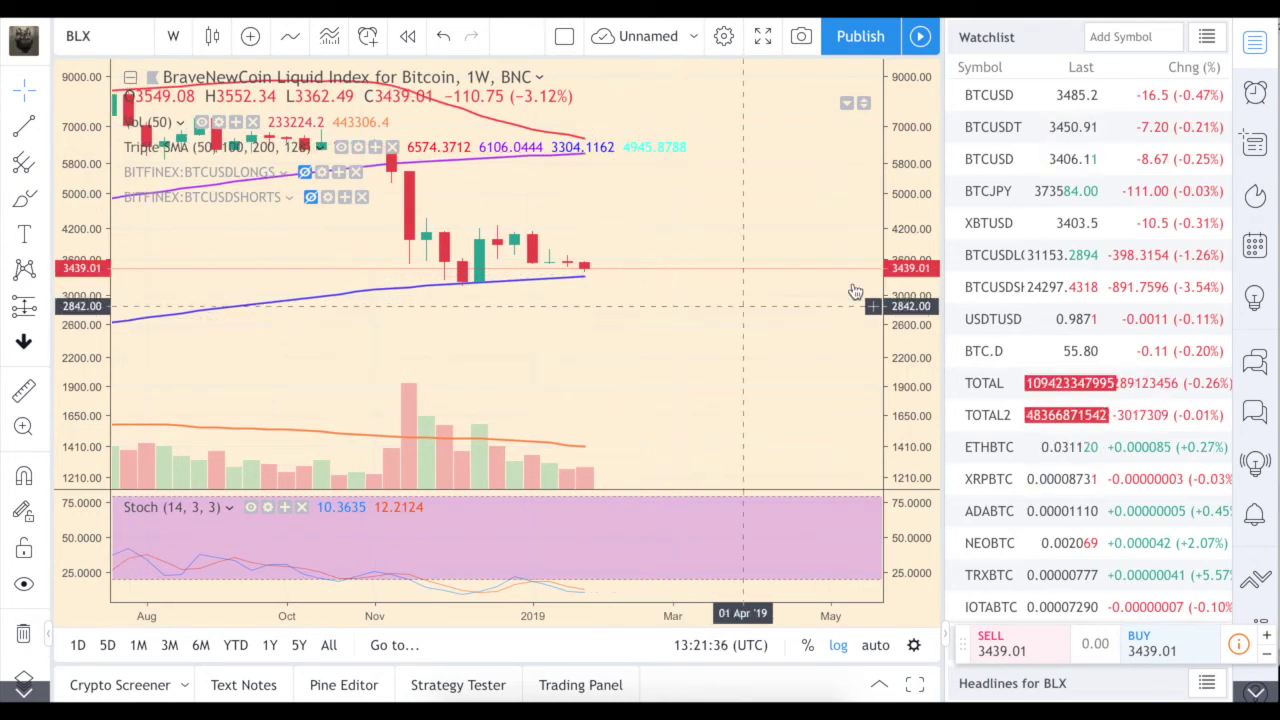
Open the weekly TOTAL crypto market cap chart from the watchlist and dismiss the browser's energy notice.
left_click(983, 383)
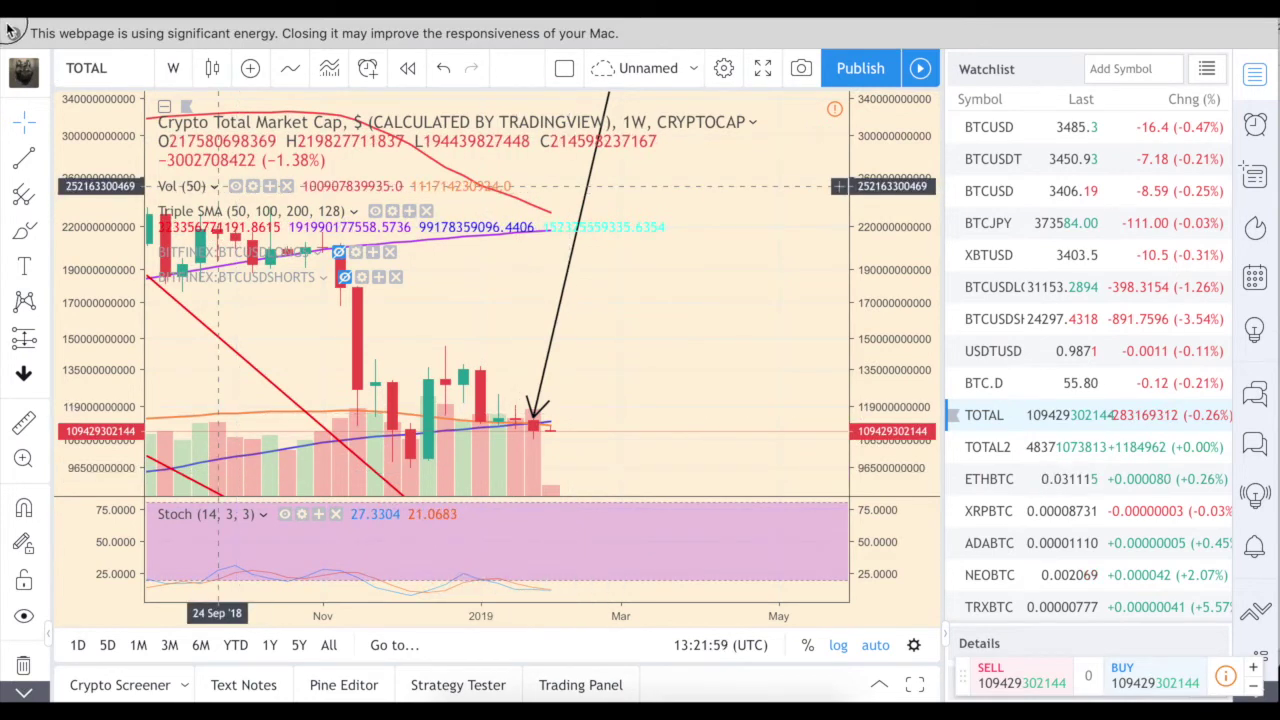
left_click(12, 33)
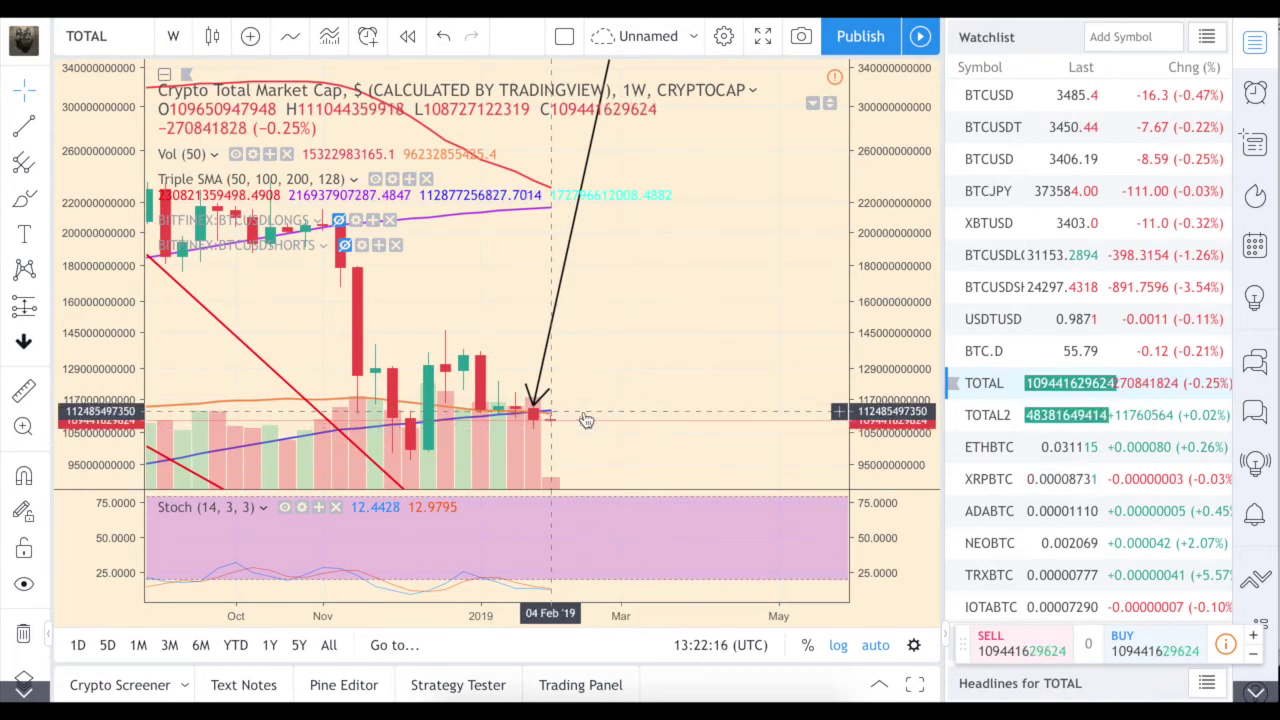
Open the Coinbase BTCUSD chart from the watchlist and set its interval to 1 hour.
left_click(1000, 160)
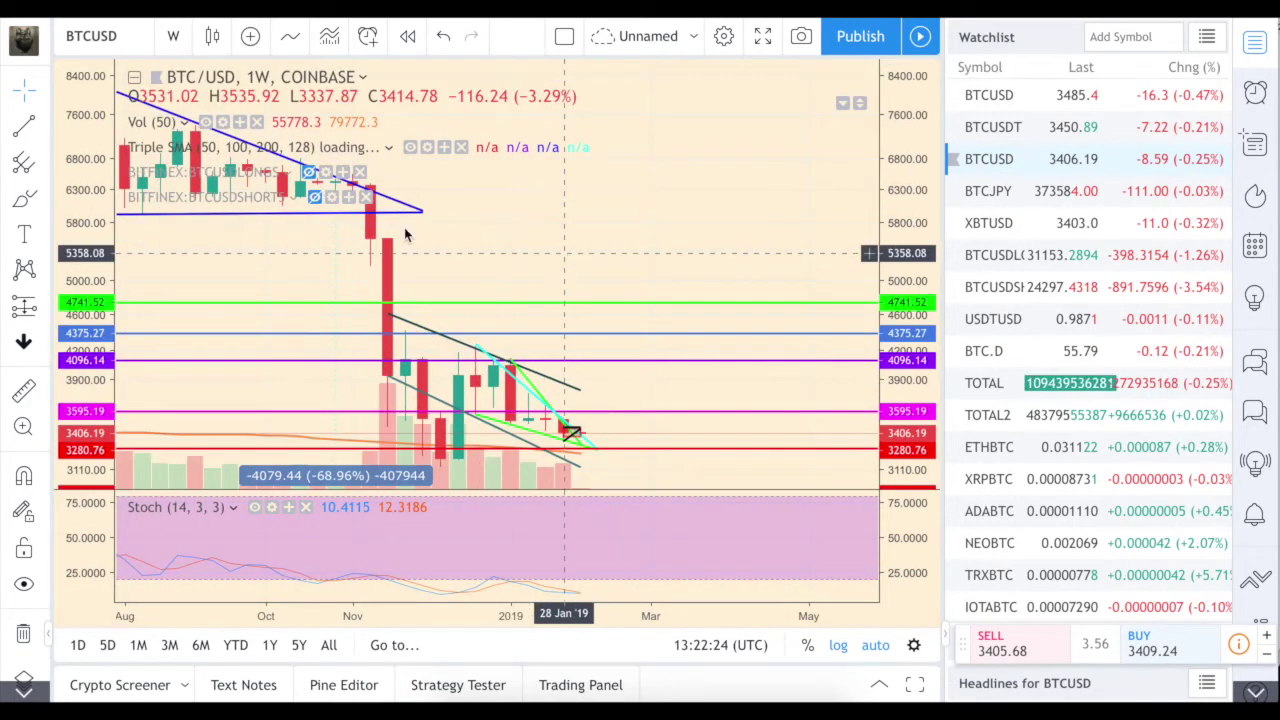
left_click(173, 37)
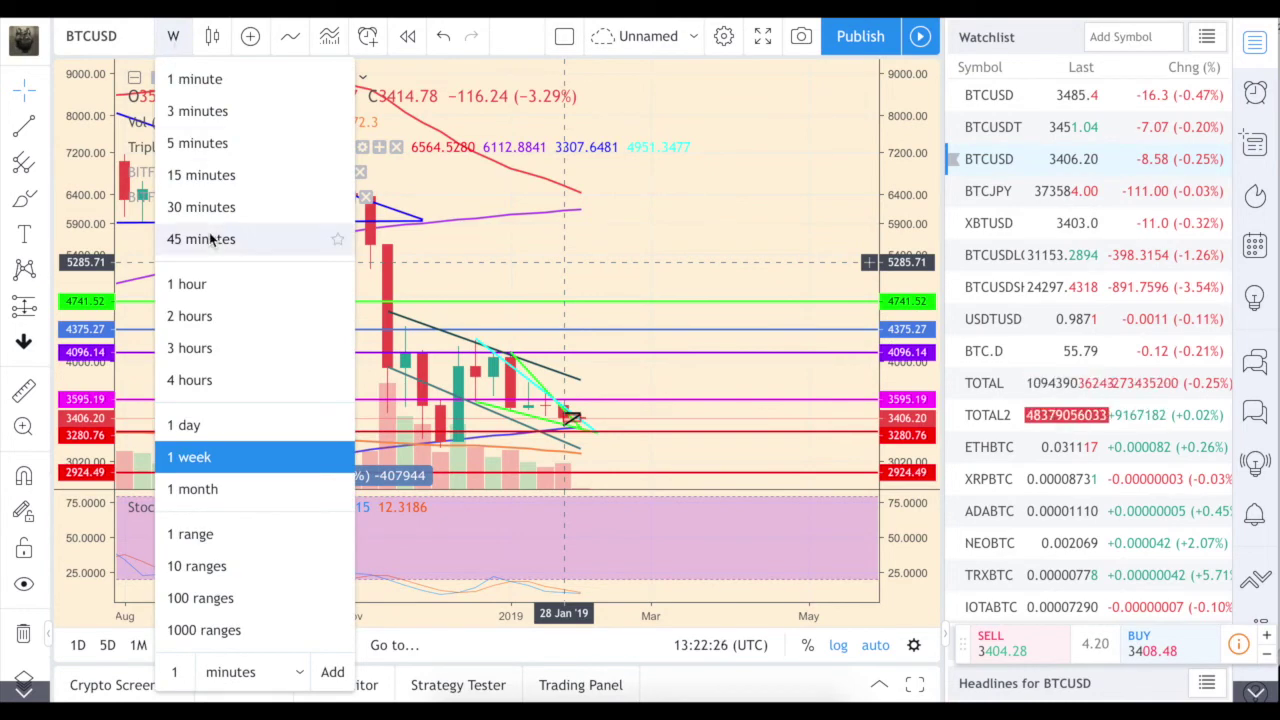
left_click(222, 286)
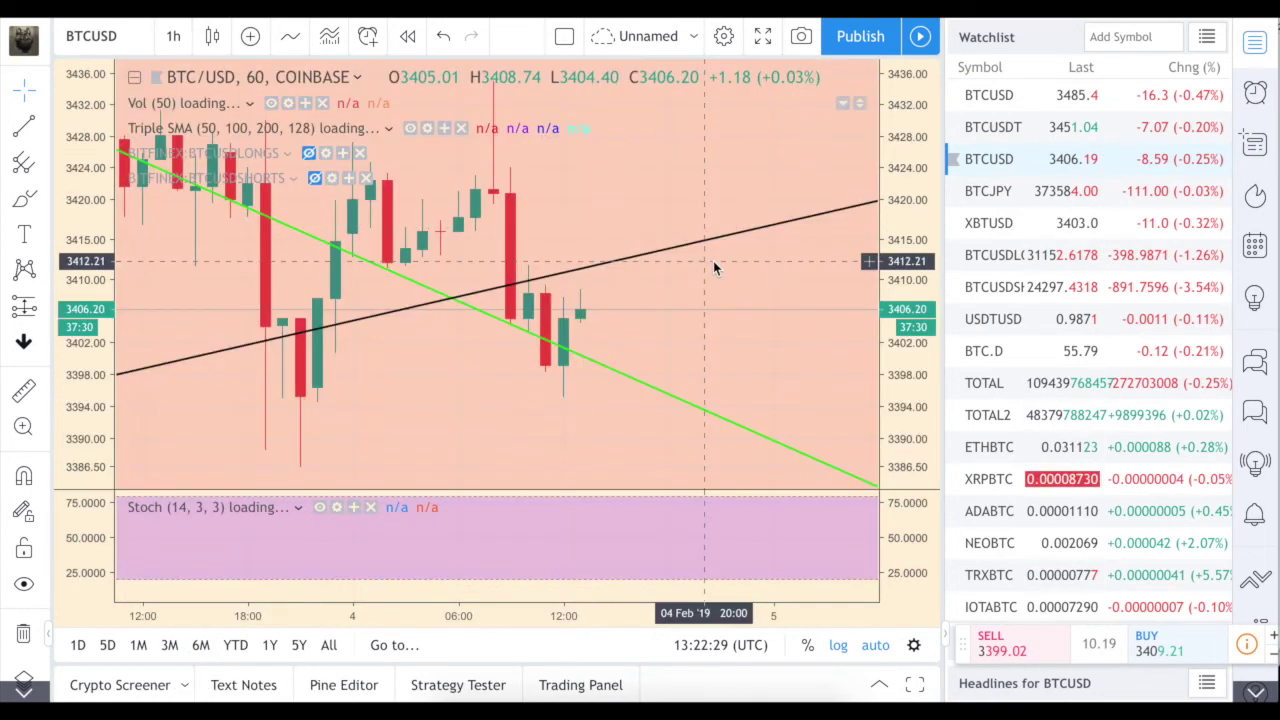
Examine the hourly BTCUSD price action from late January to early February against the drawn range box, trend lines and moving averages.
scroll(713, 261, "down", 8)
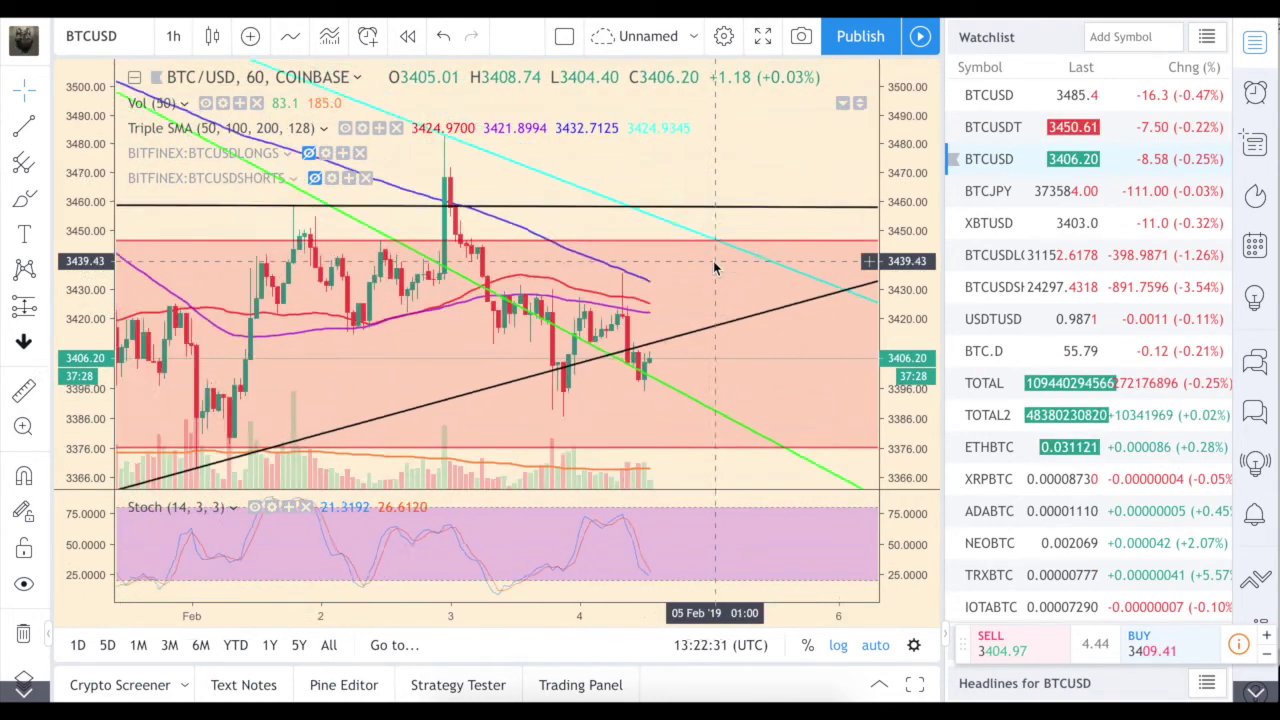
scroll(715, 267, "down", 4)
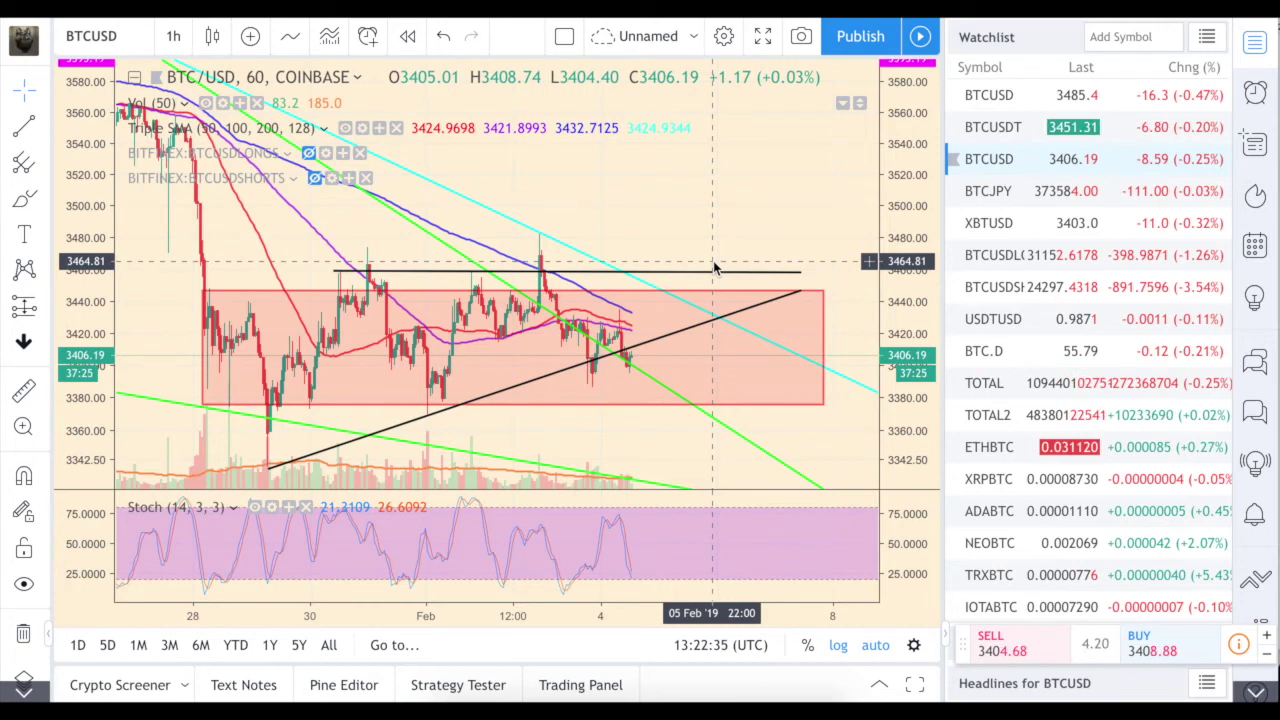
scroll(713, 267, "down", 3)
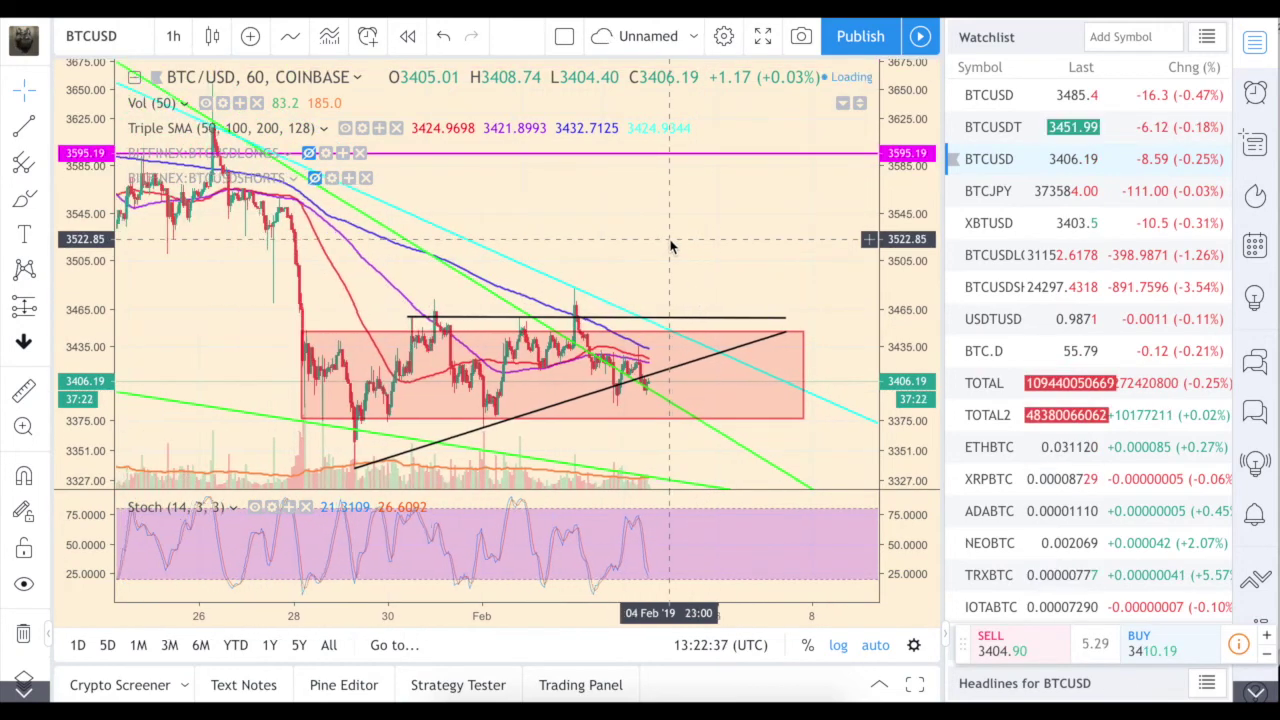
scroll(671, 246, "down", 2)
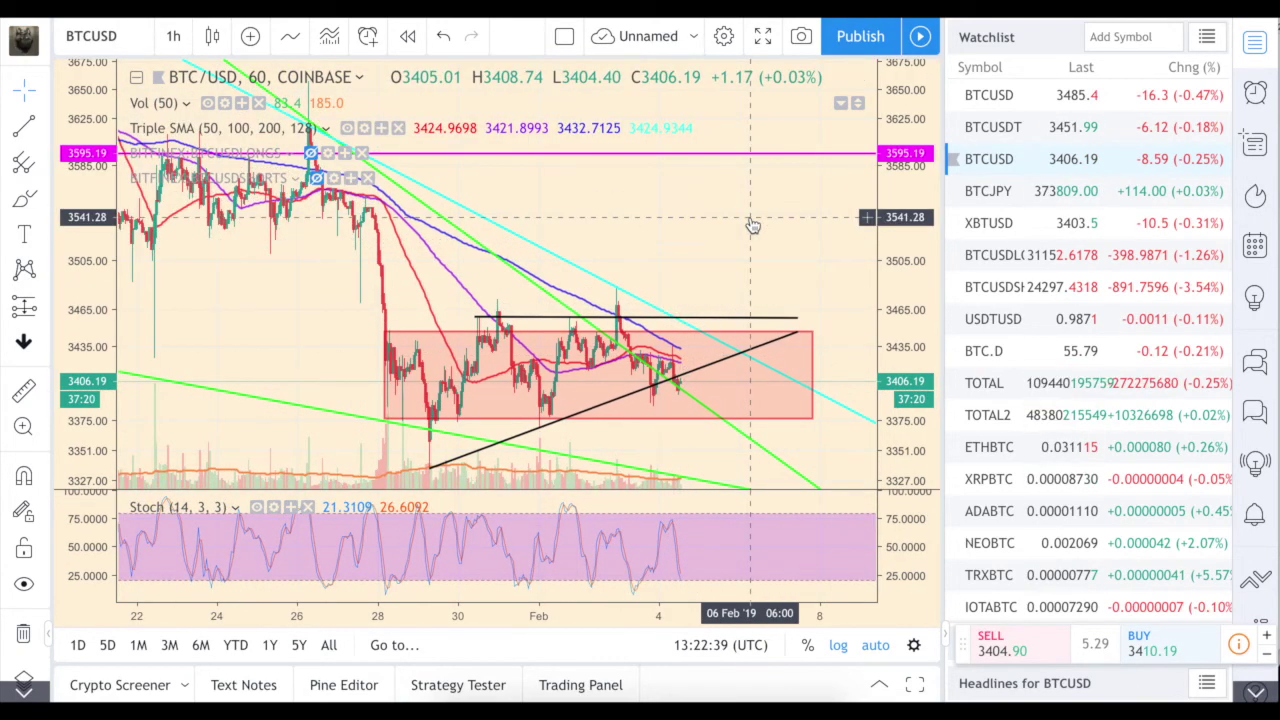
scroll(755, 213, "down", 1)
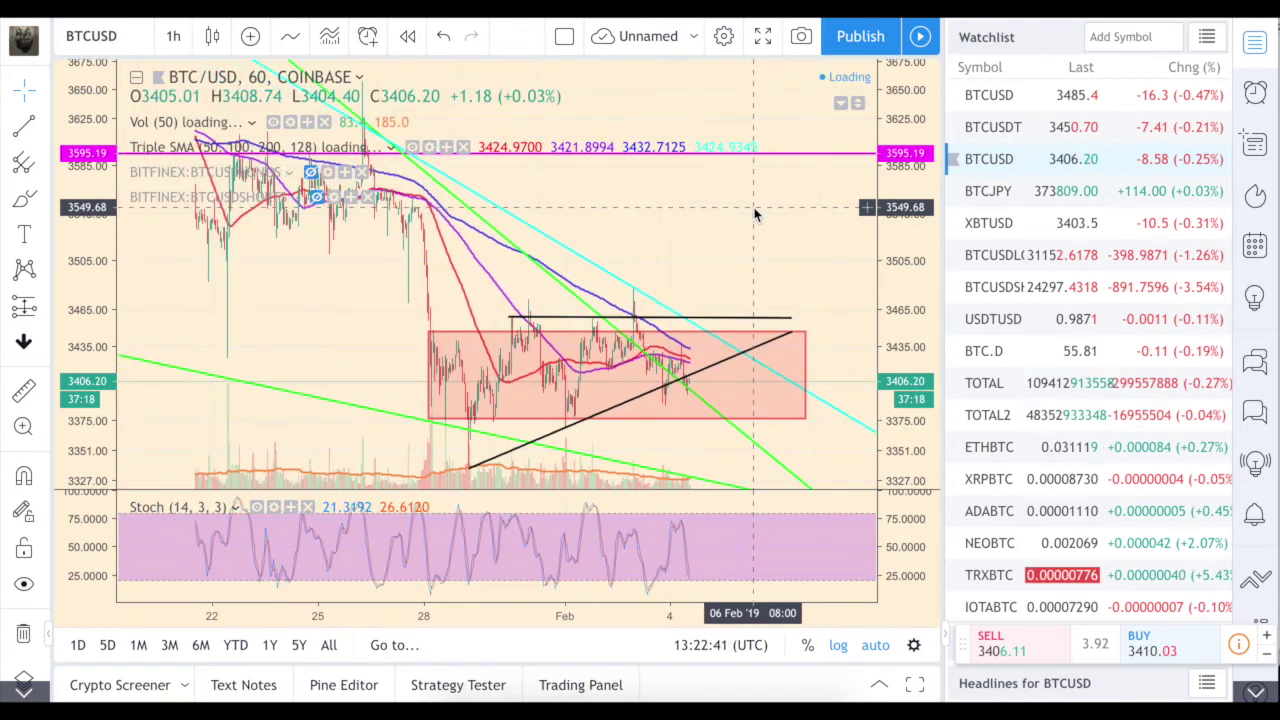
scroll(755, 213, "down", 1)
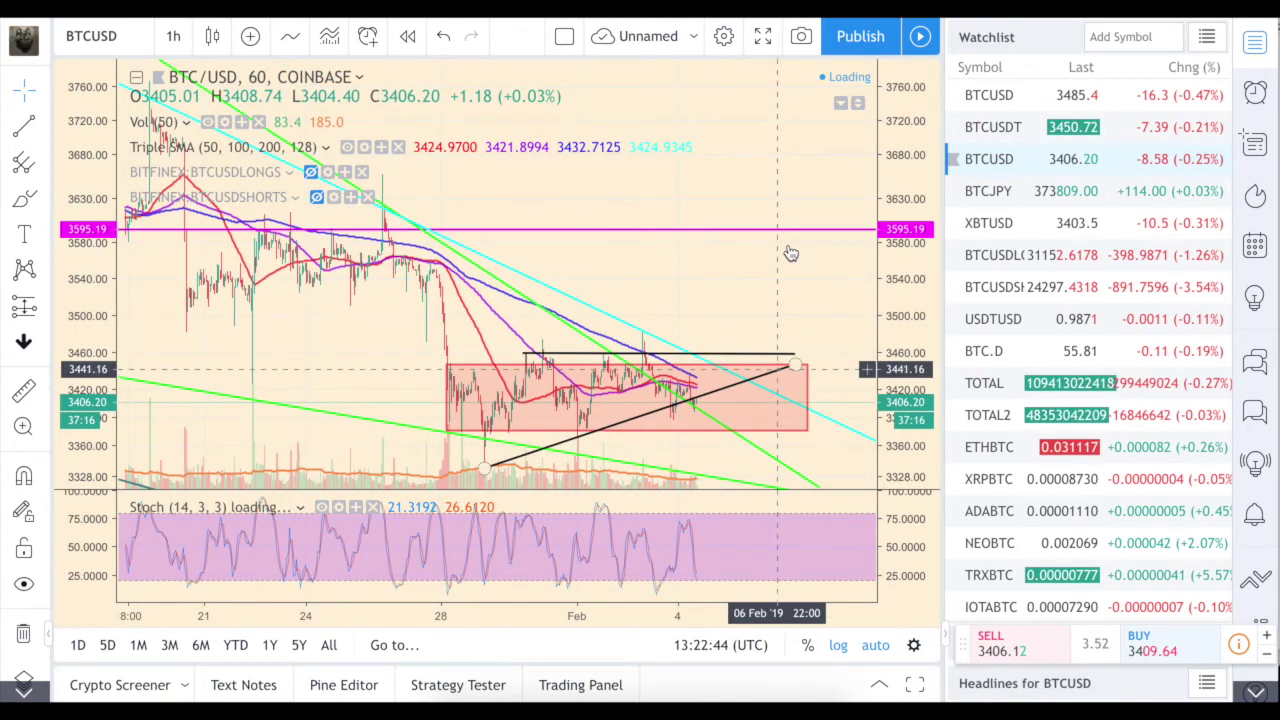
scroll(744, 257, "up", 1)
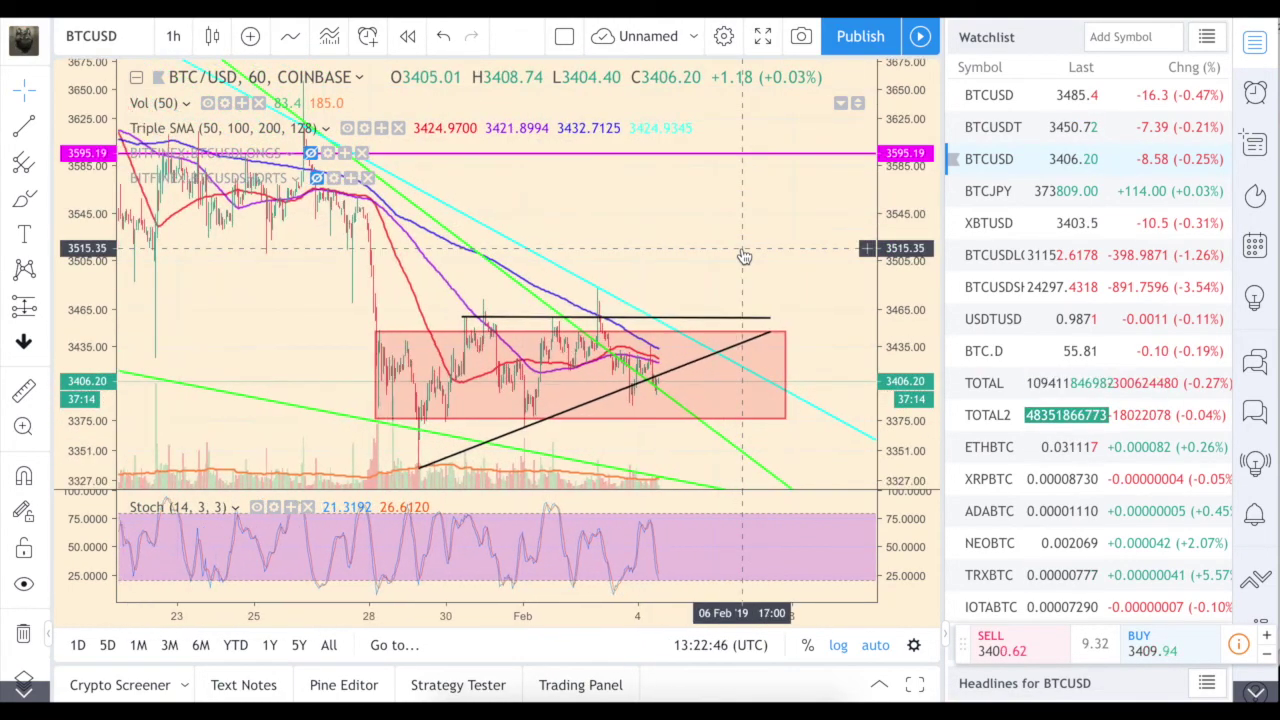
scroll(744, 257, "up", 1)
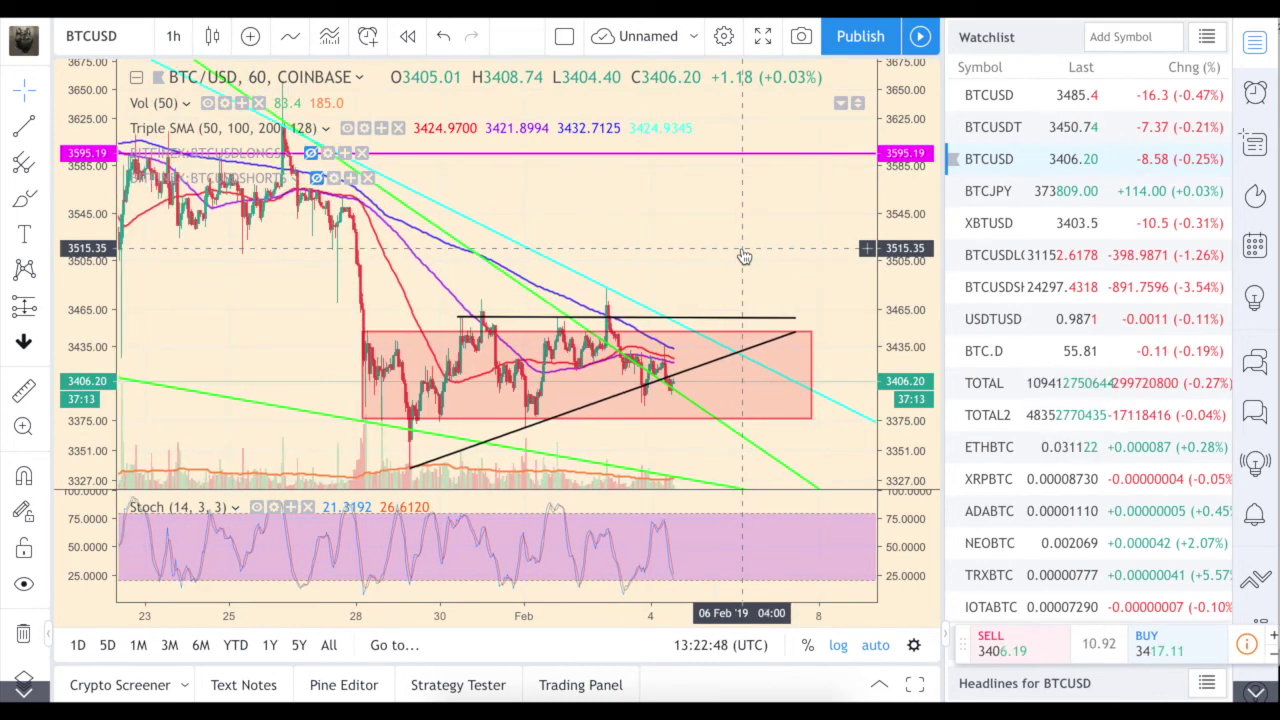